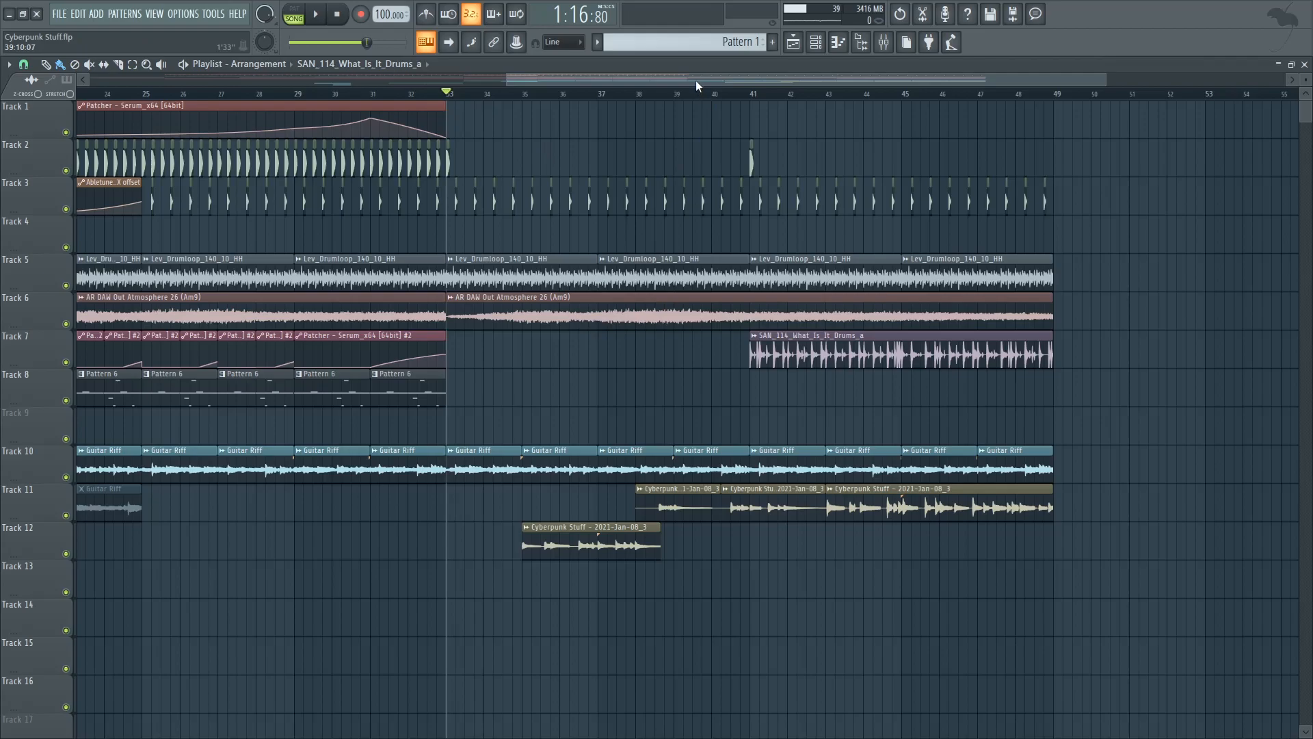
Open the mixer, select Insert 18 and move the mixer window down to uncover the playlist tracks.
{"action": "mouse_move", "coordinate": [696, 80]}
{"action": "left_mouse_down"}
{"action": "mouse_move", "coordinate": [724, 80]}
{"action": "mouse_move", "coordinate": [702, 81]}
{"action": "left_mouse_up"}
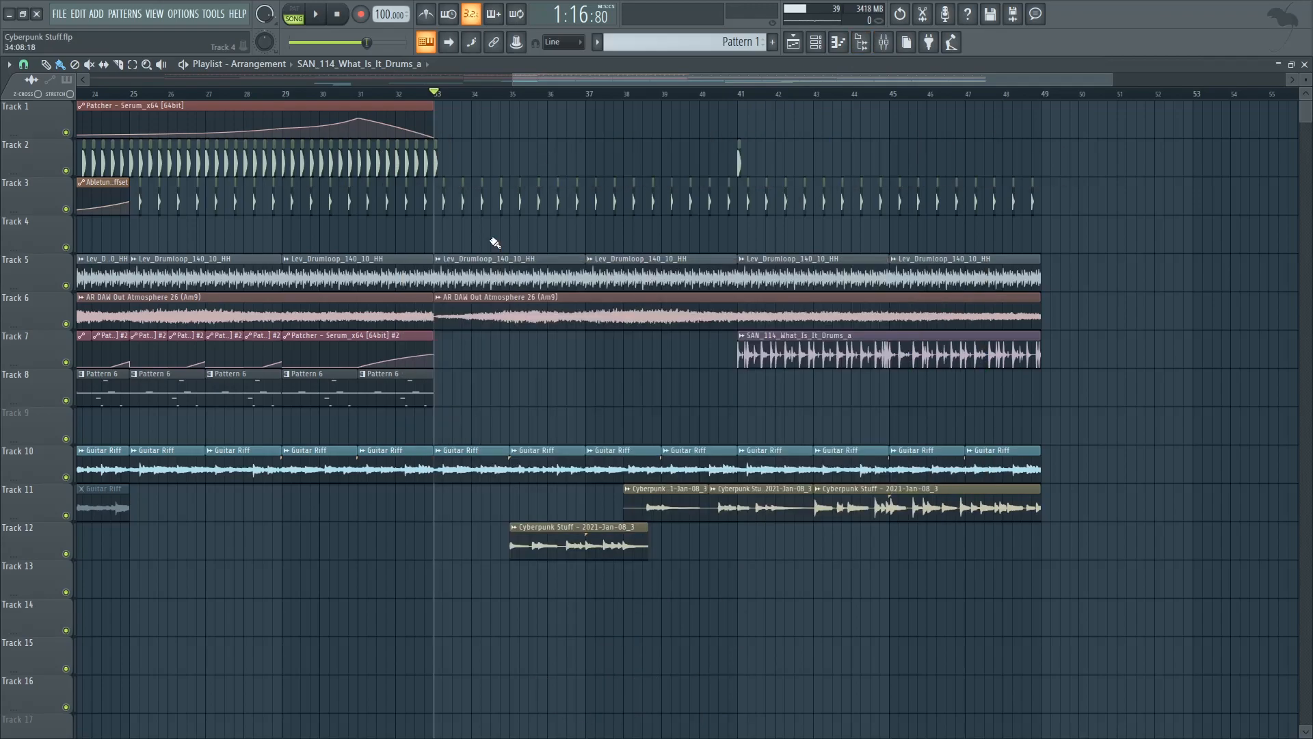
{"action": "left_click", "coordinate": [885, 44]}
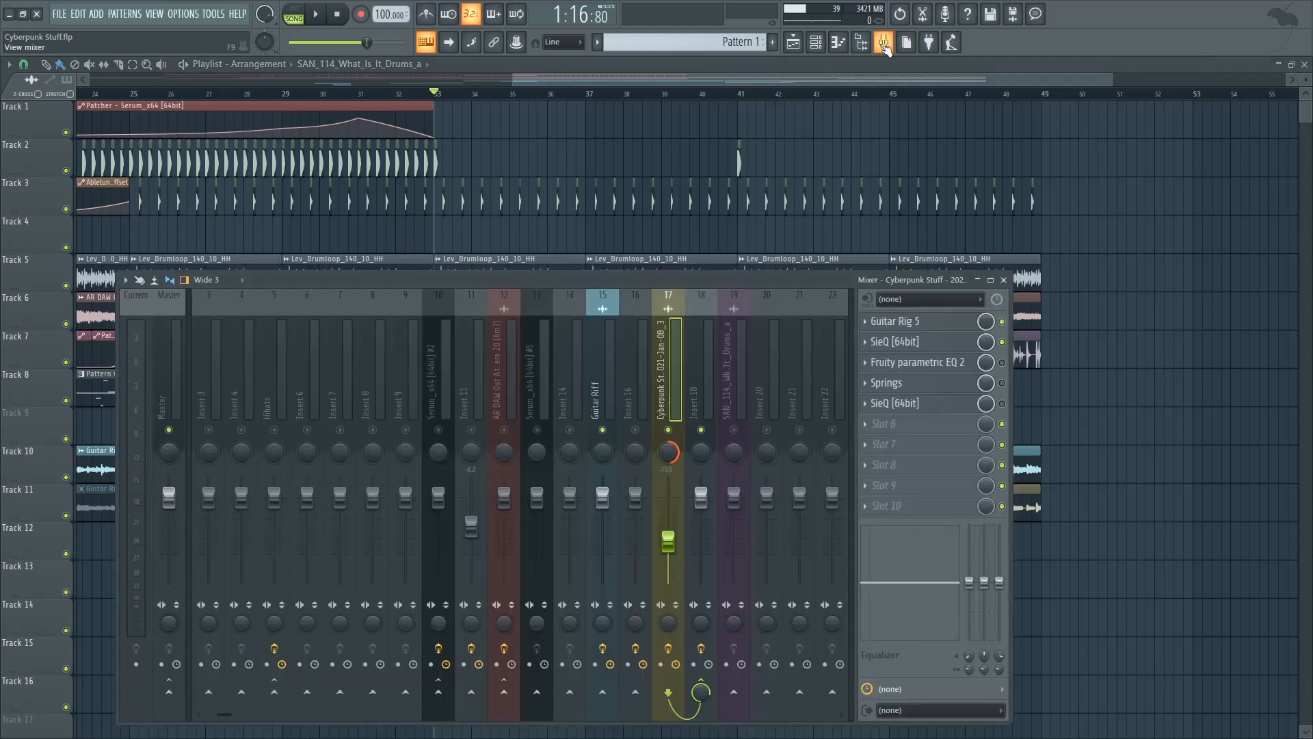
{"action": "left_click", "coordinate": [753, 361]}
{"action": "left_click", "coordinate": [713, 373]}
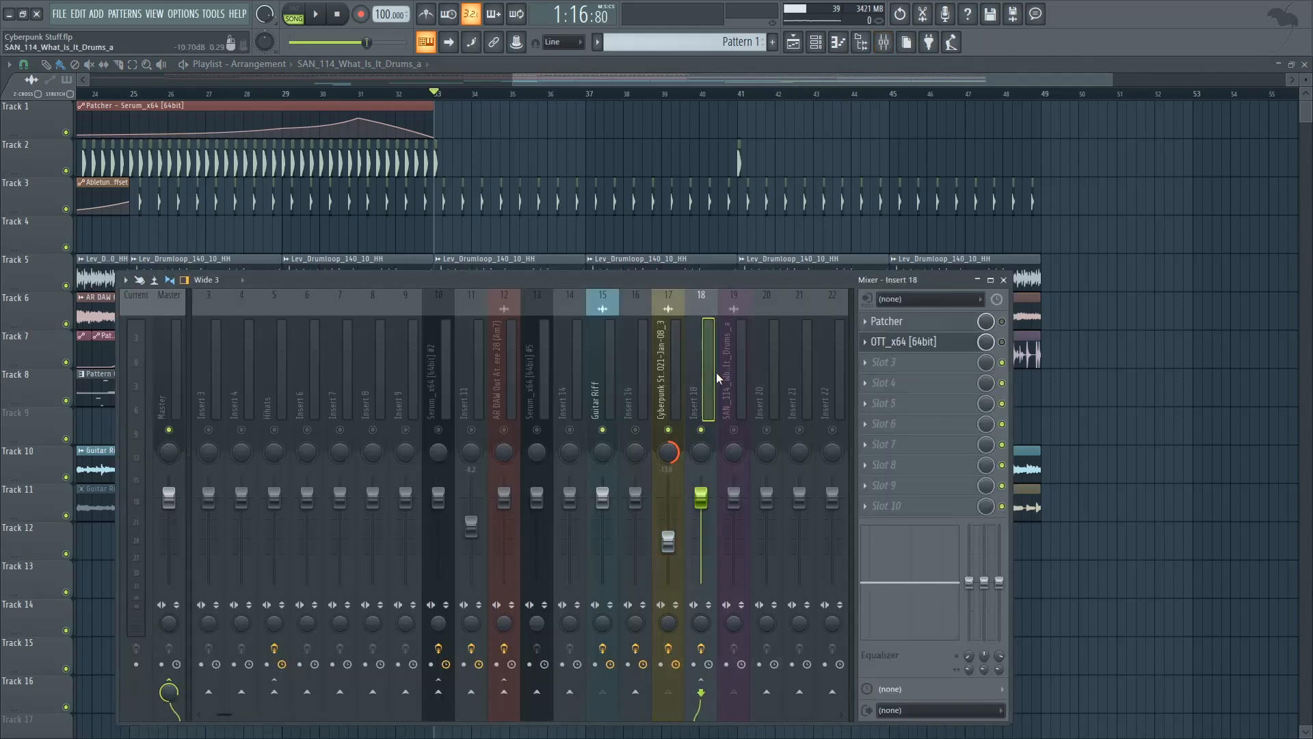
{"action": "left_click_drag", "start_coordinate": [716, 281], "coordinate": [717, 428]}
Play the arrangement, restart playback from bar 37 with the mixer hidden, then bring the mixer back and stop.
{"action": "key", "text": "space"}
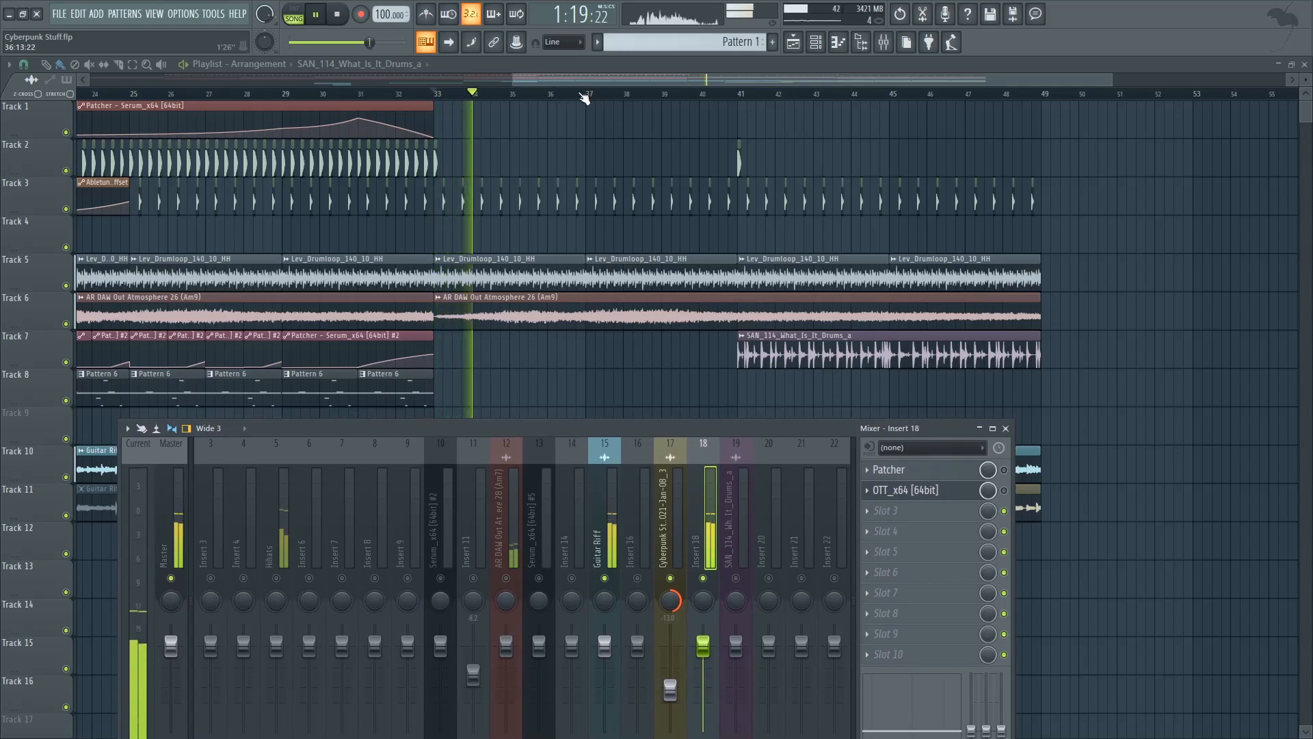
{"action": "key", "text": "F9"}
{"action": "left_click", "coordinate": [591, 94]}
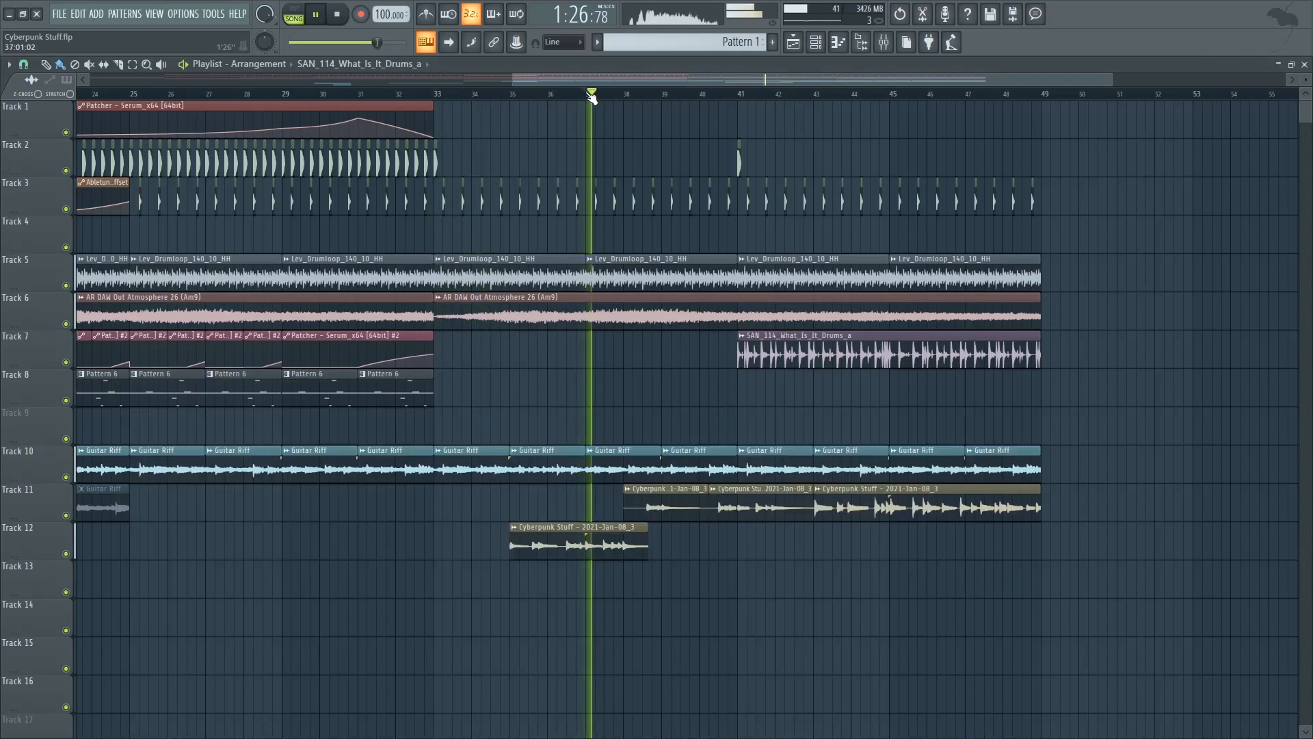
{"action": "left_click", "coordinate": [884, 43]}
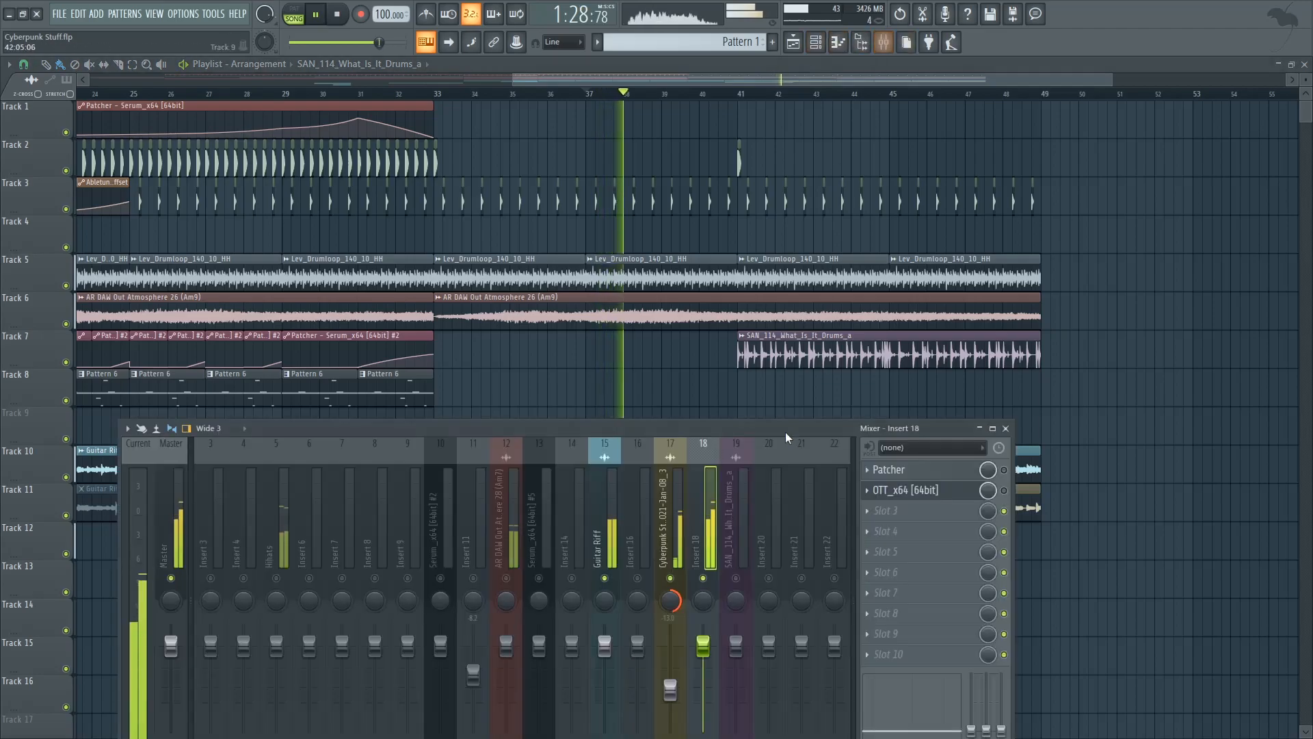
{"action": "key", "text": "space"}
Open the Patcher effect on Insert 18, position its window over the playlist and listen to the song through it.
{"action": "left_click_drag", "start_coordinate": [769, 427], "coordinate": [763, 364]}
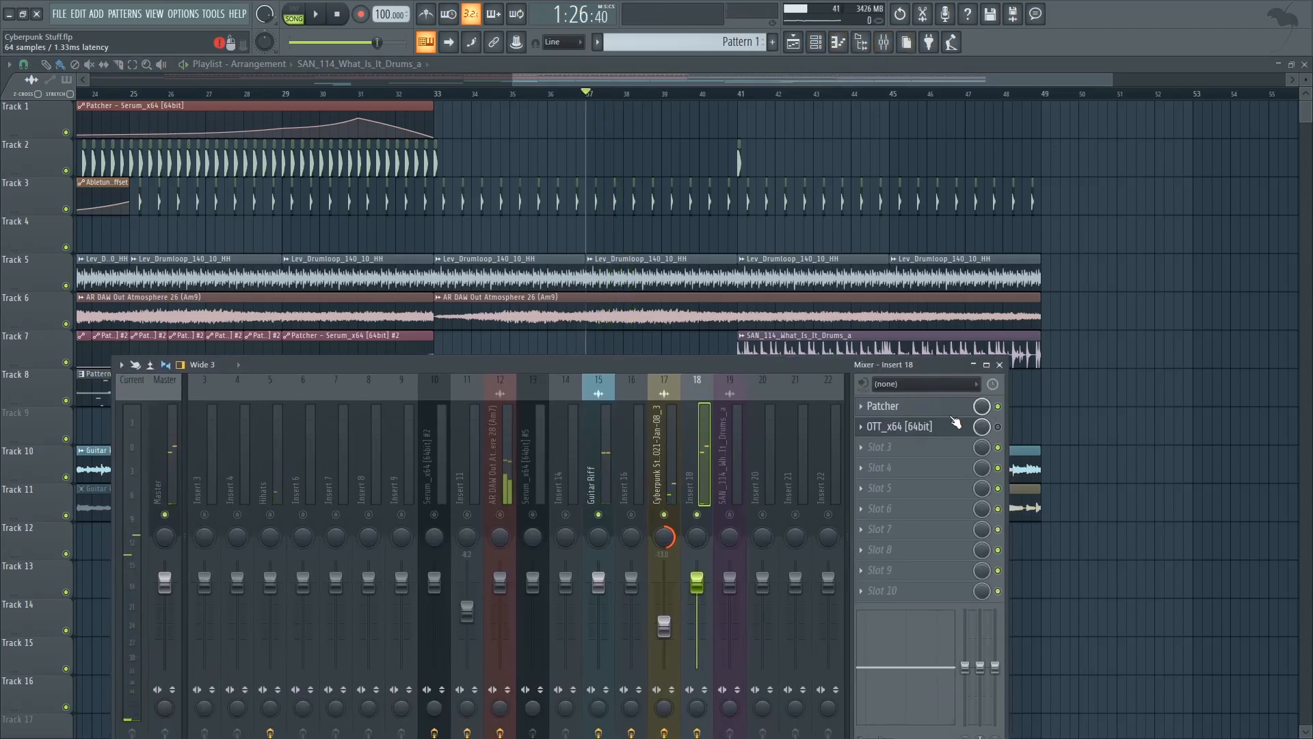
{"action": "left_click", "coordinate": [884, 406]}
{"action": "left_click_drag", "start_coordinate": [563, 208], "coordinate": [605, 226]}
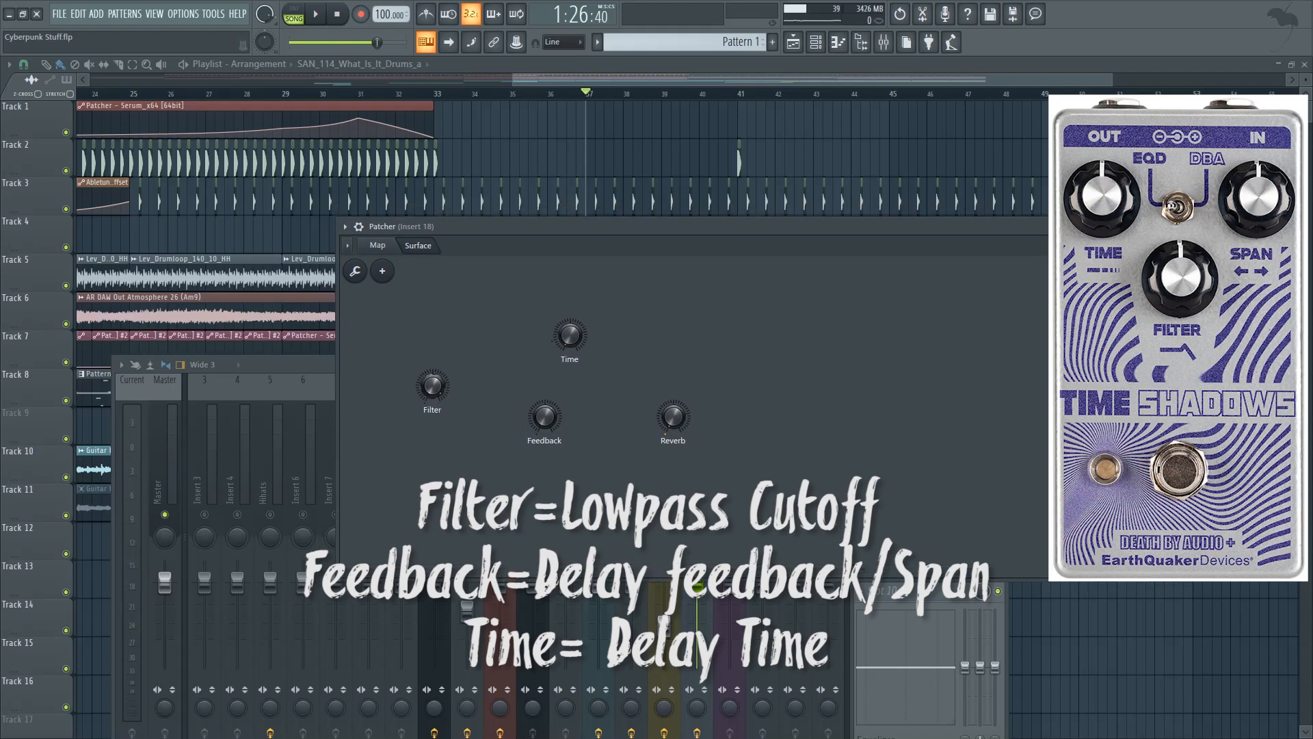
{"action": "left_click_drag", "start_coordinate": [550, 420], "coordinate": [550, 419]}
{"action": "key", "text": "space"}
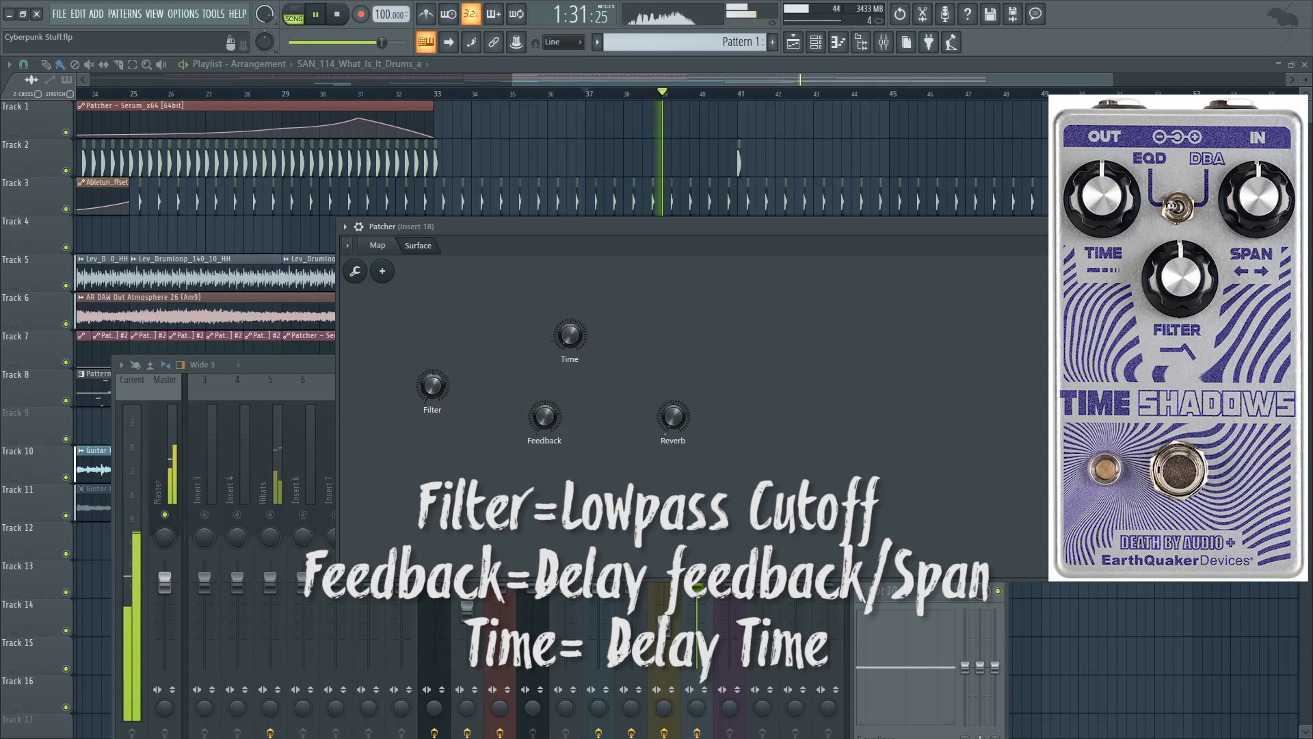
{"action": "left_click_drag", "start_coordinate": [513, 232], "coordinate": [435, 205]}
{"action": "key", "text": "space"}
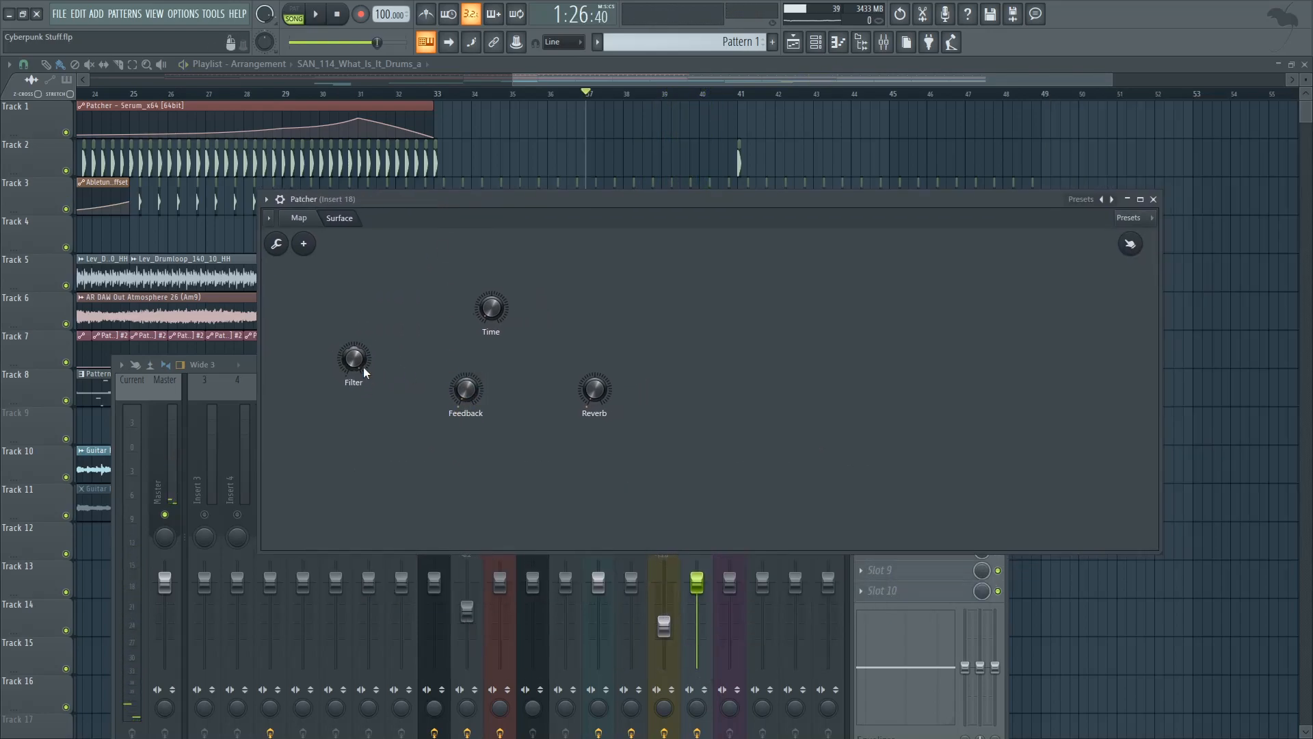
Show Patcher's plugin map and open the Replika delay from it.
{"action": "left_click", "coordinate": [299, 218]}
{"action": "left_click_drag", "start_coordinate": [520, 213], "coordinate": [503, 130]}
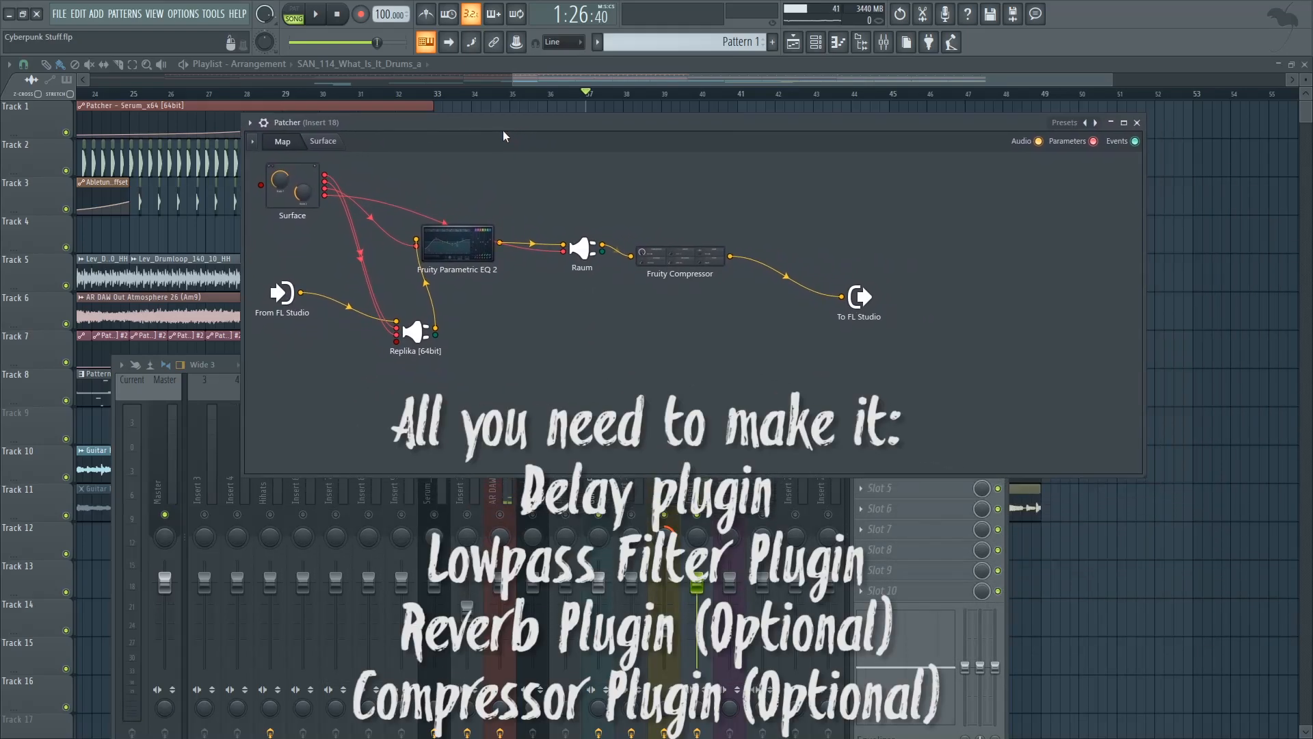
{"action": "left_click", "coordinate": [421, 335]}
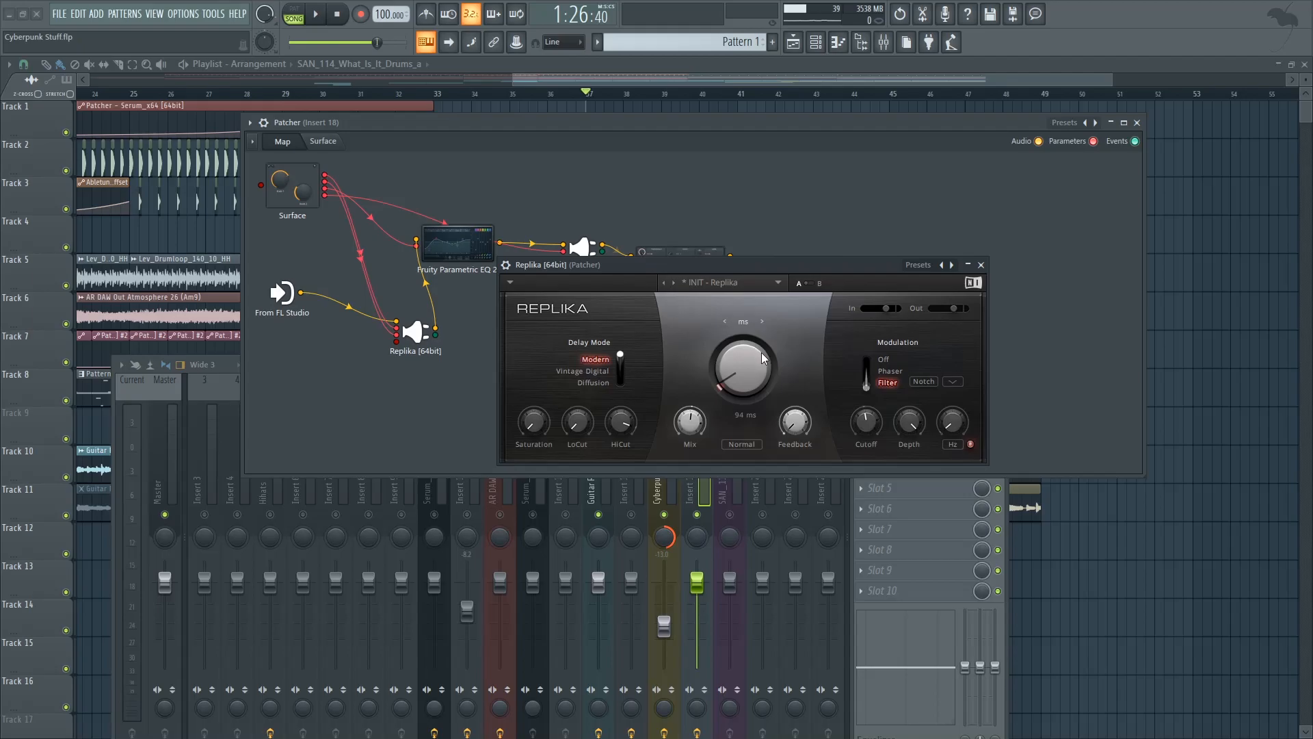
Try a Replika delay time of about 634 ms while the song plays, then stop playback.
{"action": "left_click_drag", "start_coordinate": [743, 369], "coordinate": [742, 382]}
{"action": "left_click_drag", "start_coordinate": [658, 124], "coordinate": [667, 198]}
{"action": "key", "text": "space"}
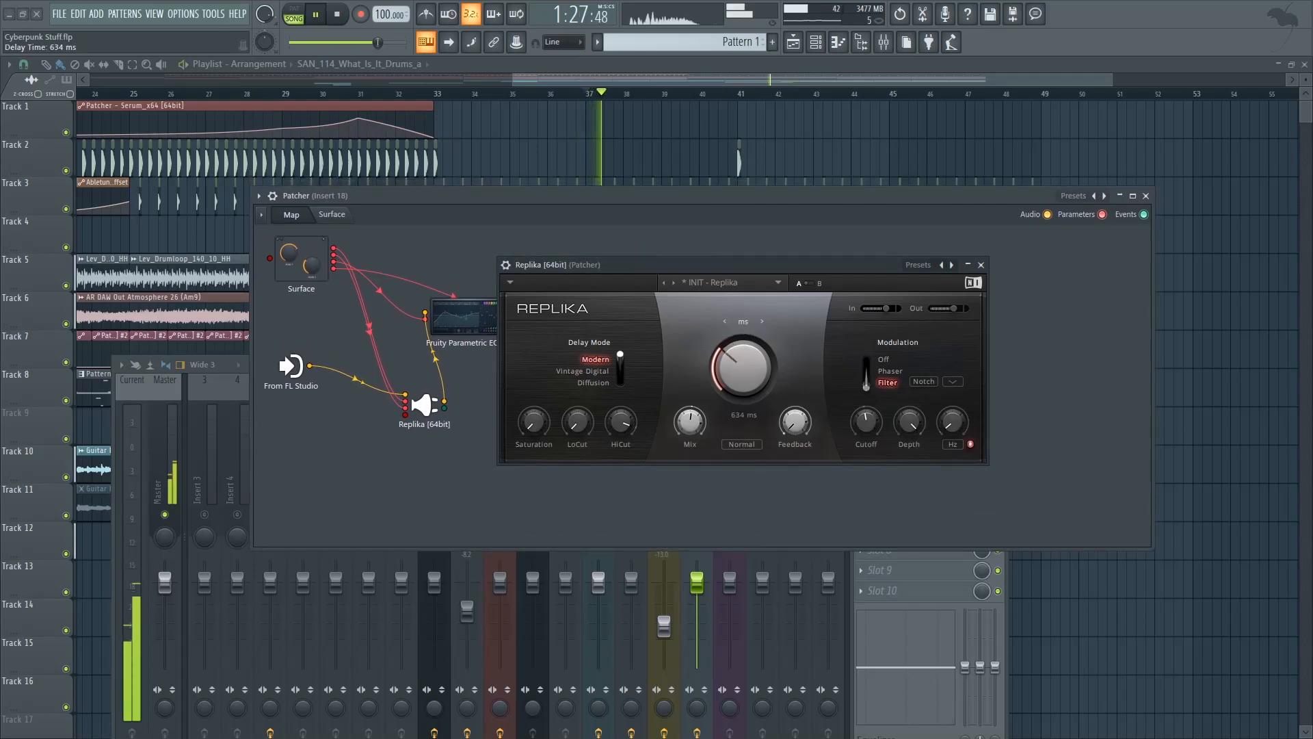
{"action": "key", "text": "space"}
Try Replika's tempo-synced Straight time mode, then return it to ms and set the delay time to 0 ms.
{"action": "left_click", "coordinate": [761, 322]}
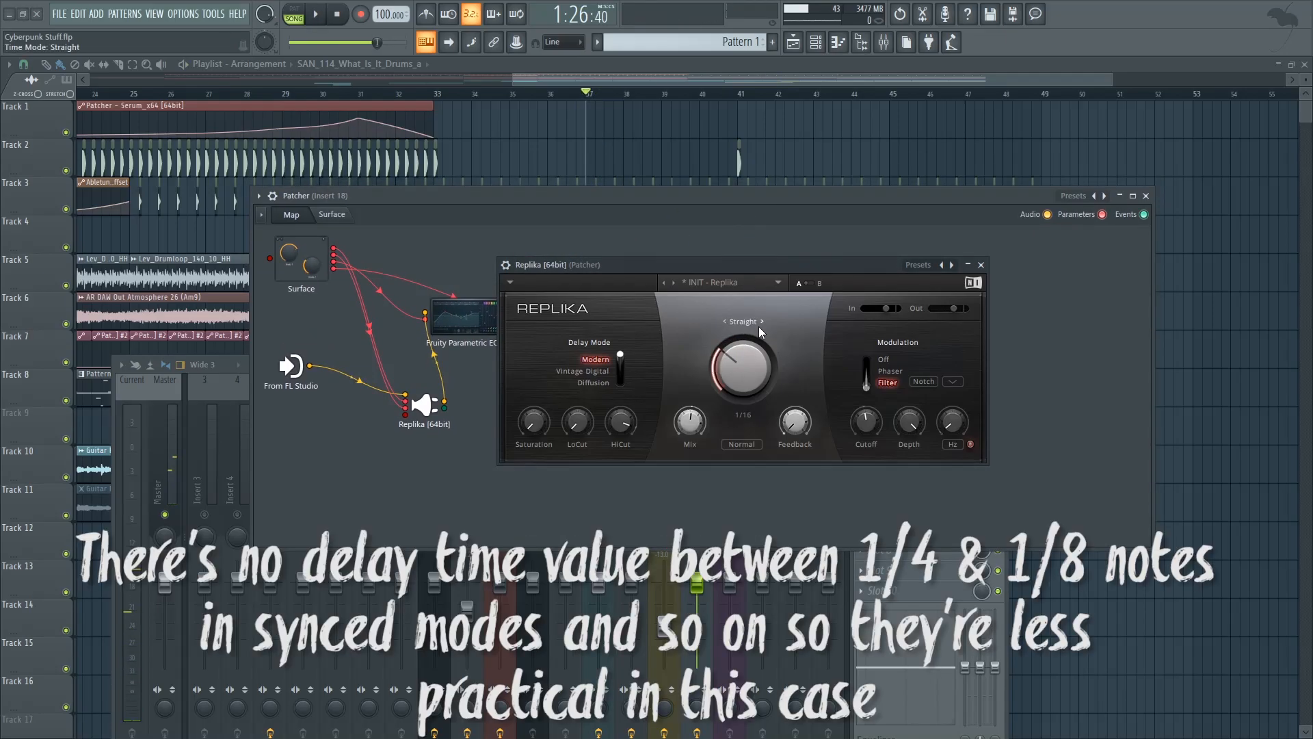
{"action": "left_click_drag", "start_coordinate": [742, 366], "coordinate": [742, 356]}
{"action": "left_click_drag", "start_coordinate": [740, 341], "coordinate": [740, 350]}
{"action": "left_click", "coordinate": [761, 322]}
{"action": "left_click_drag", "start_coordinate": [743, 360], "coordinate": [742, 373]}
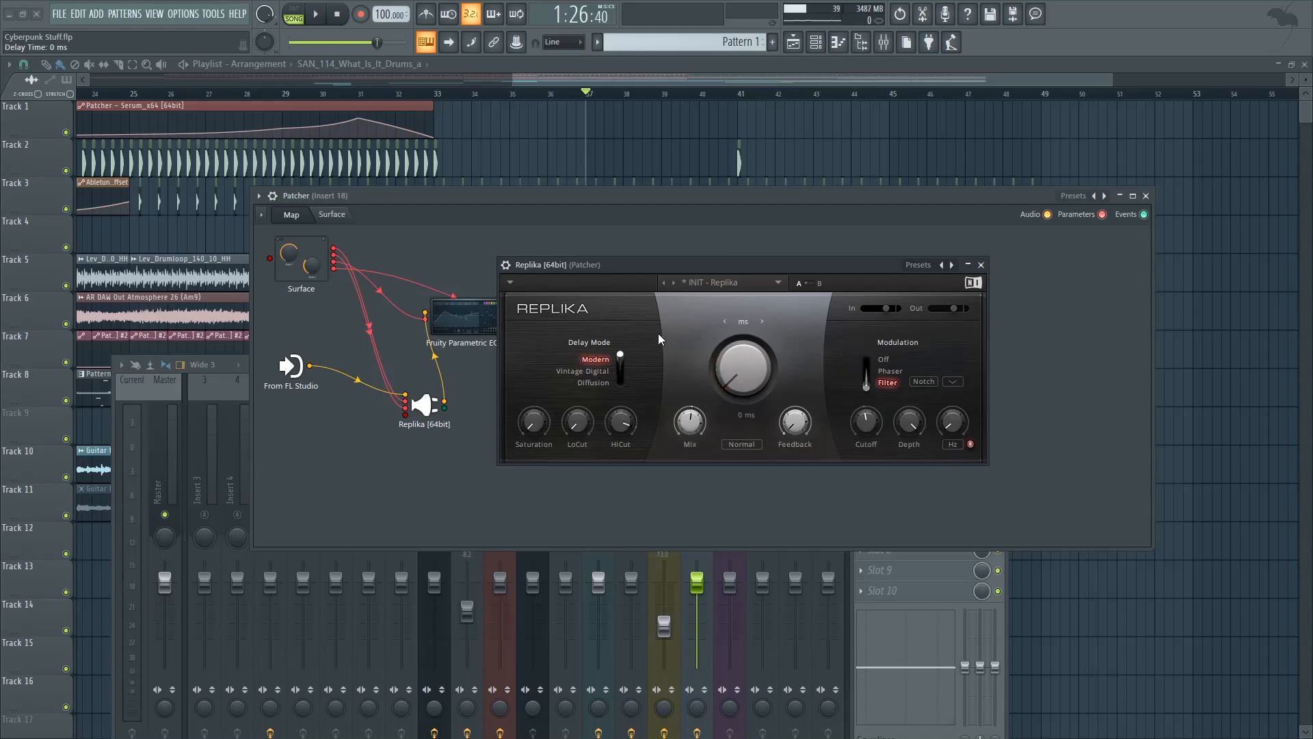
Open Fruity Parametric EQ 2 in Patcher and lower the Band 5 lowpass cutoff to about 1110 Hz.
{"action": "left_click_drag", "start_coordinate": [711, 274], "coordinate": [786, 253]}
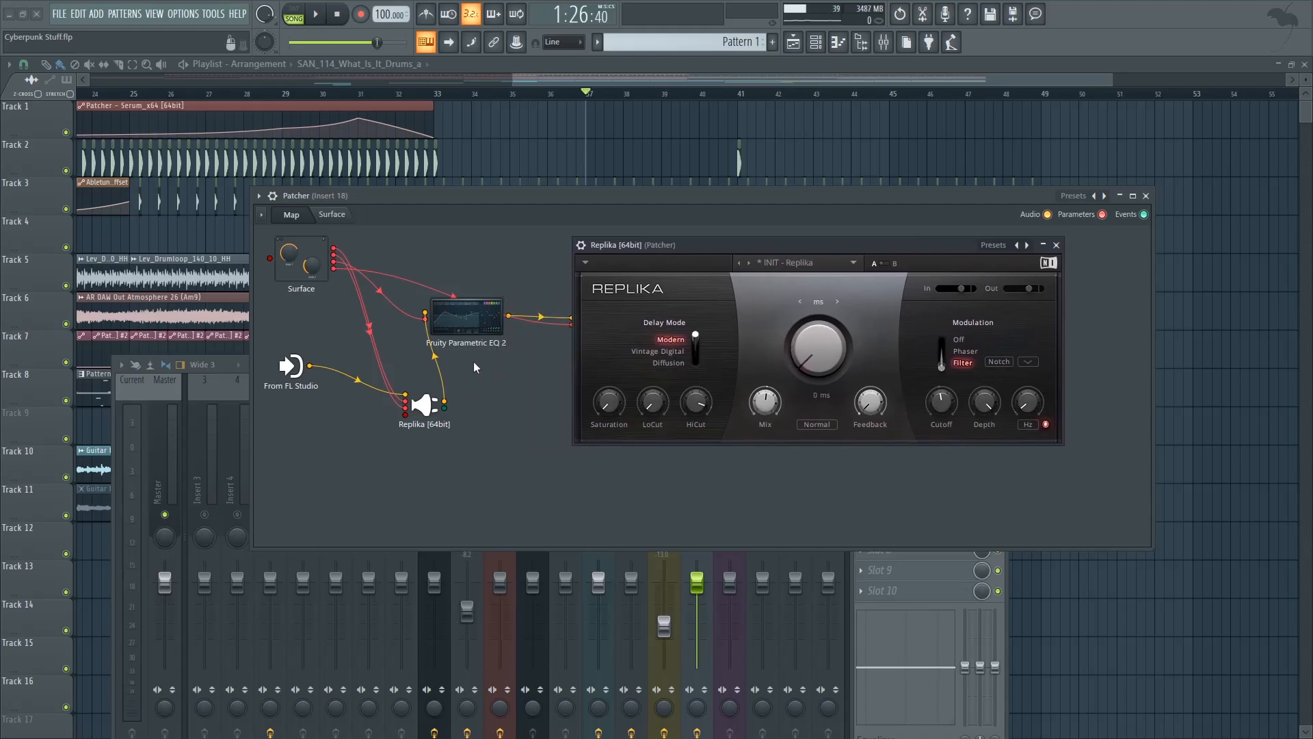
{"action": "left_click", "coordinate": [485, 324]}
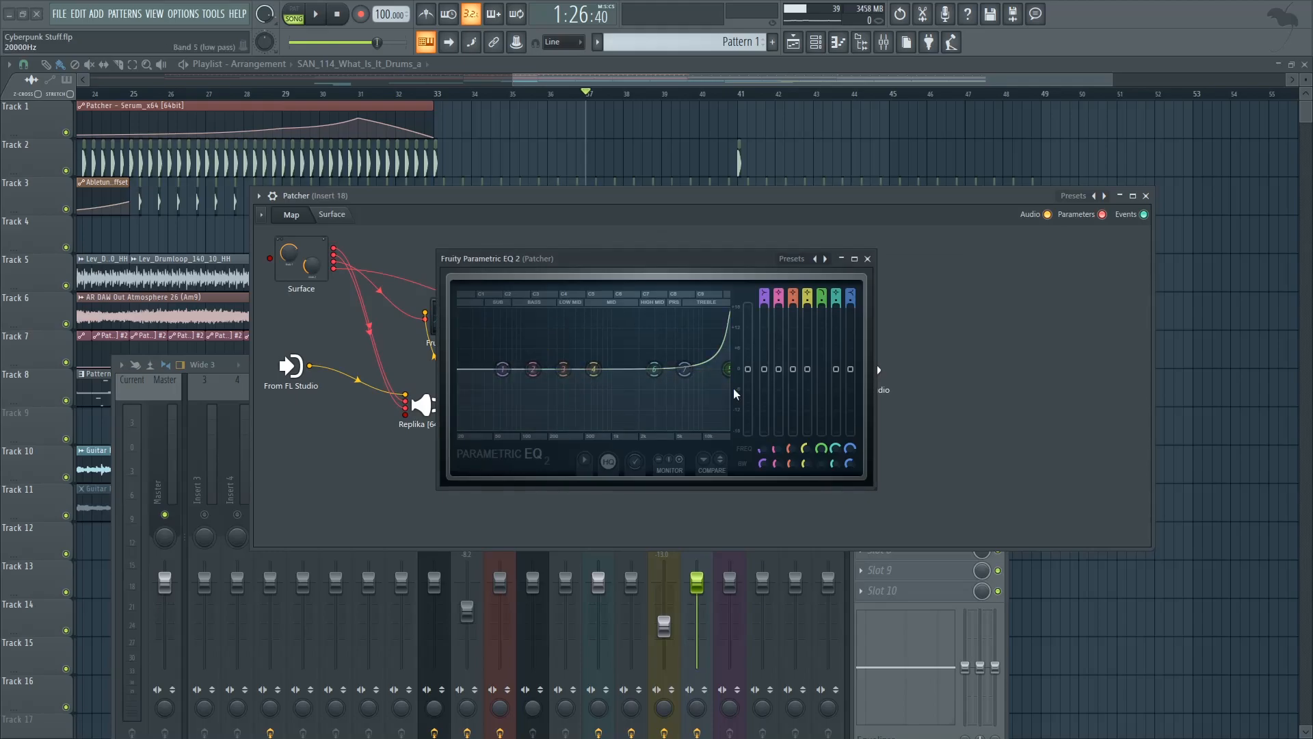
{"action": "left_click_drag", "start_coordinate": [691, 260], "coordinate": [788, 250]}
{"action": "left_click_drag", "start_coordinate": [827, 359], "coordinate": [712, 359]}
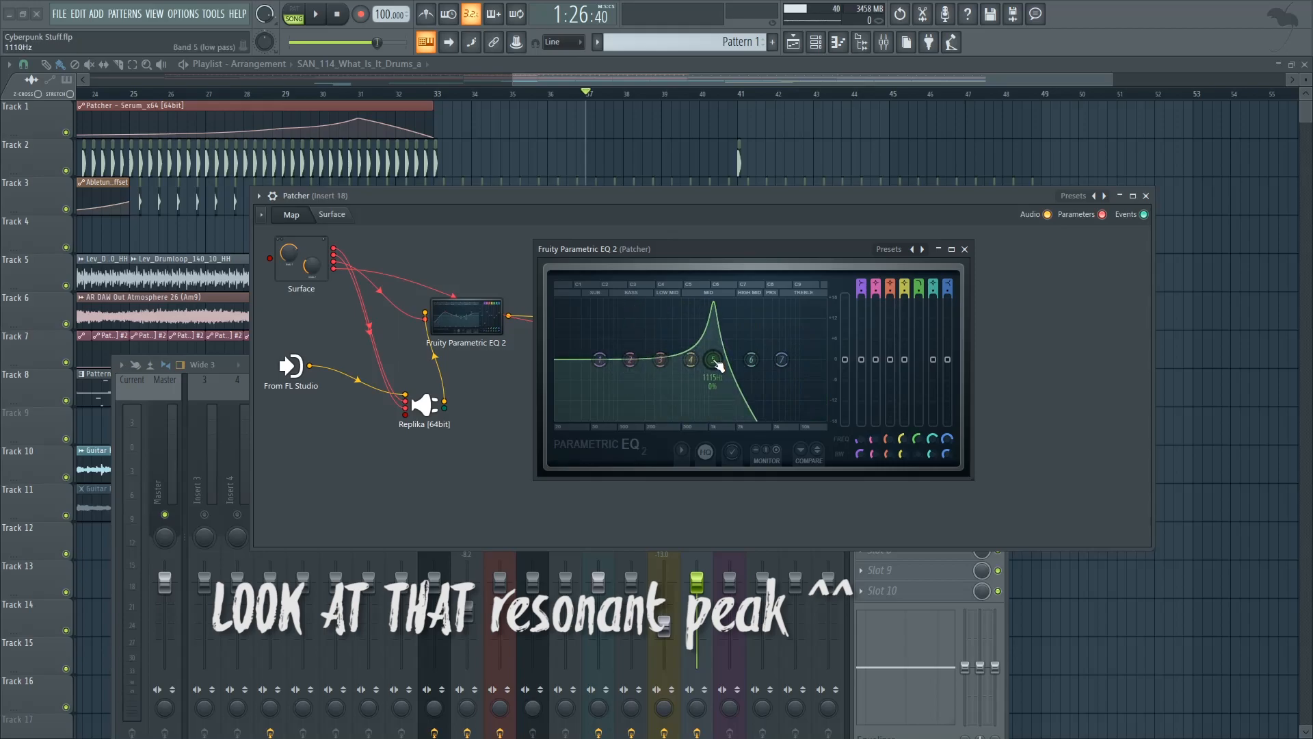
Adjust the resonance of the Band 5 lowpass, listen to it during playback, then stop and close the EQ.
{"action": "scroll", "coordinate": [715, 362], "scroll_direction": "up", "scroll_amount": 2}
{"action": "scroll", "coordinate": [718, 365], "scroll_direction": "up", "scroll_amount": 5}
{"action": "mouse_move", "coordinate": [720, 366]}
{"action": "left_mouse_down"}
{"action": "mouse_move", "coordinate": [786, 363]}
{"action": "mouse_move", "coordinate": [663, 359]}
{"action": "mouse_move", "coordinate": [714, 359]}
{"action": "left_mouse_up"}
{"action": "key", "text": "space"}
{"action": "scroll", "coordinate": [737, 363], "scroll_direction": "down", "scroll_amount": 5}
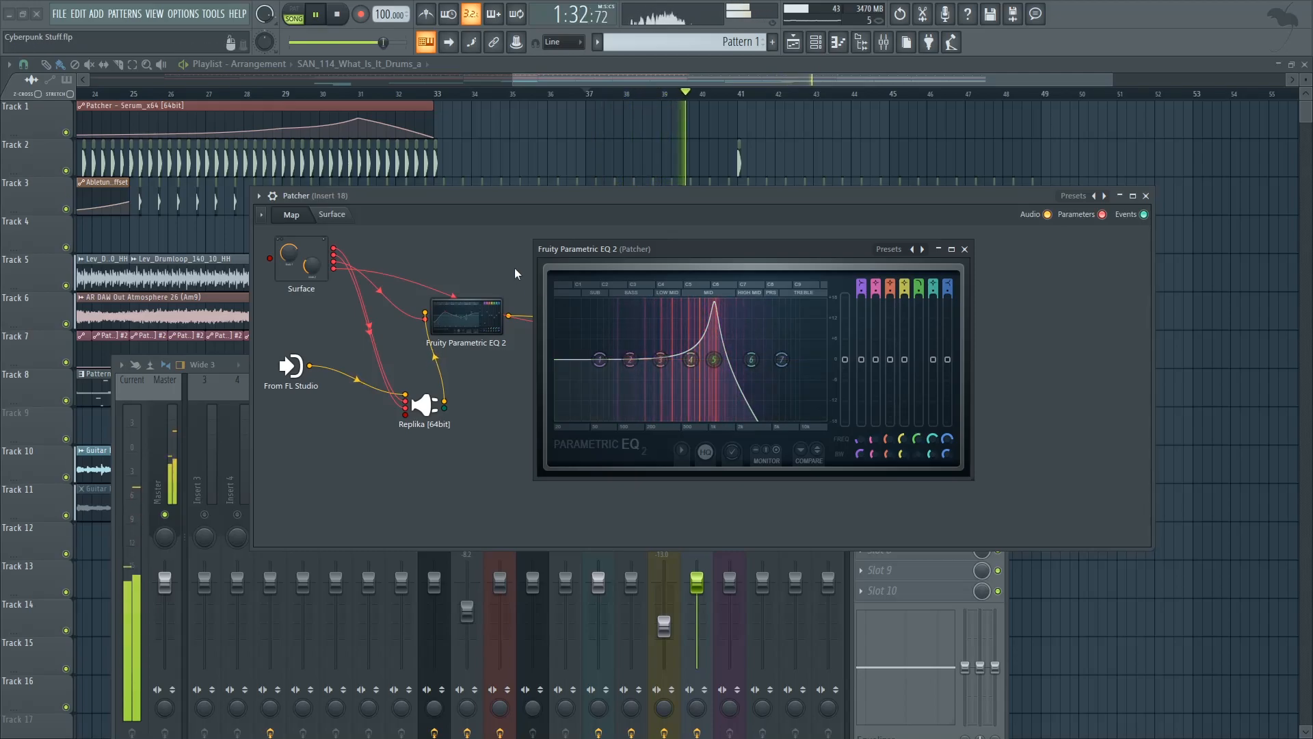
{"action": "key", "text": "space"}
{"action": "left_click", "coordinate": [966, 249]}
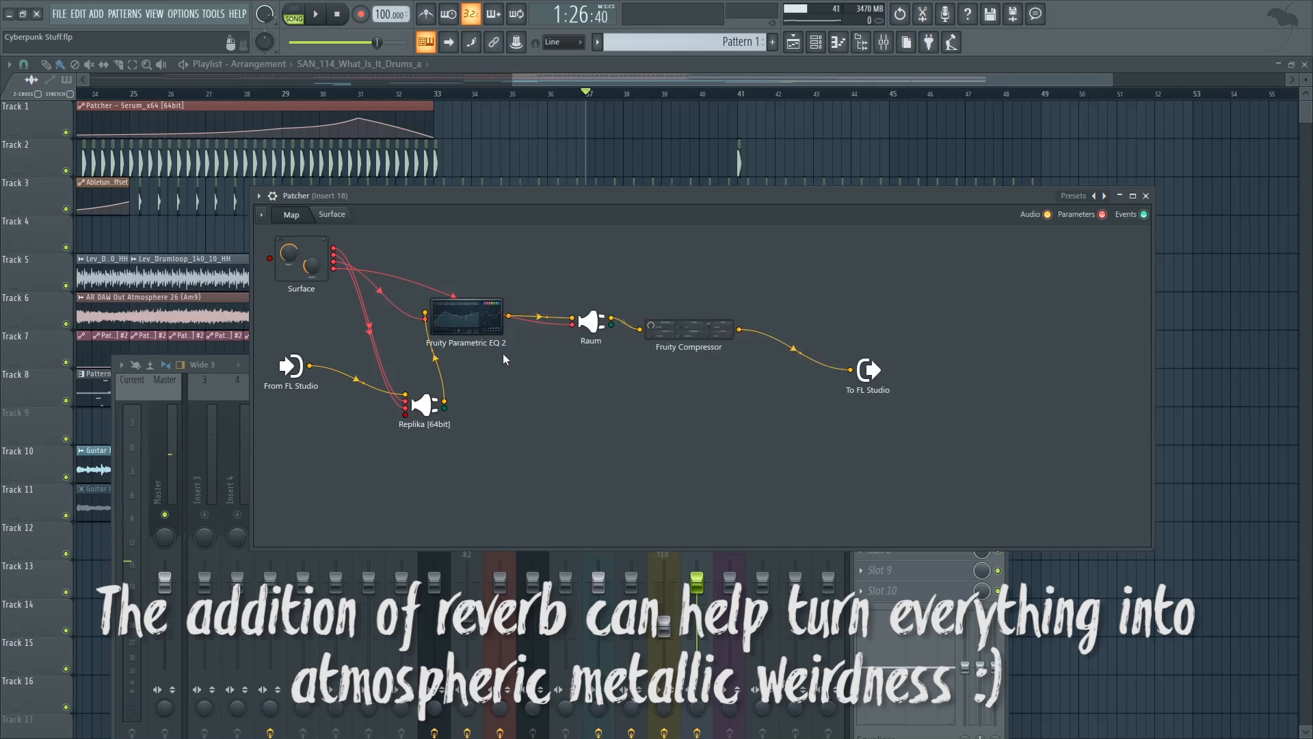
Examine the Raum reverb's decay and the Fruity Compressor's settings in the Patcher map, closing each plugin.
{"action": "left_click", "coordinate": [601, 324]}
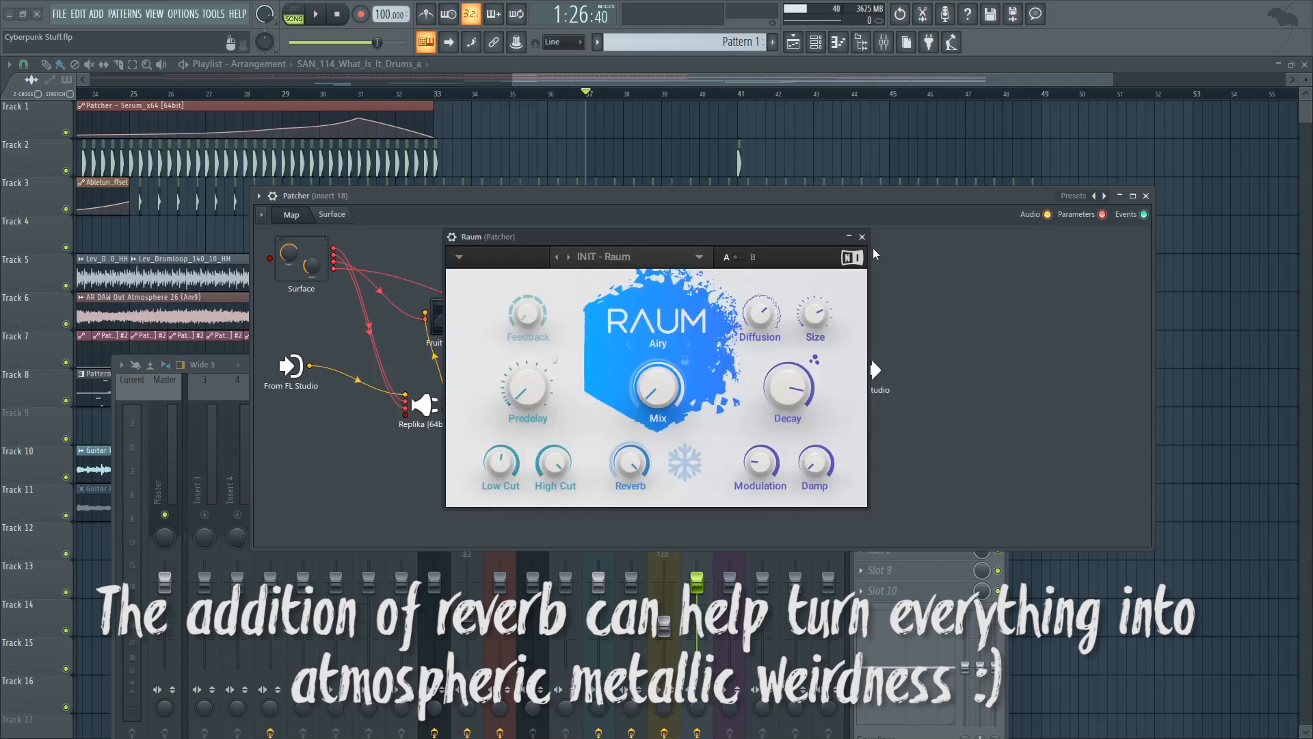
{"action": "left_click_drag", "start_coordinate": [788, 388], "coordinate": [788, 382]}
{"action": "left_click", "coordinate": [862, 237]}
{"action": "left_click", "coordinate": [689, 340]}
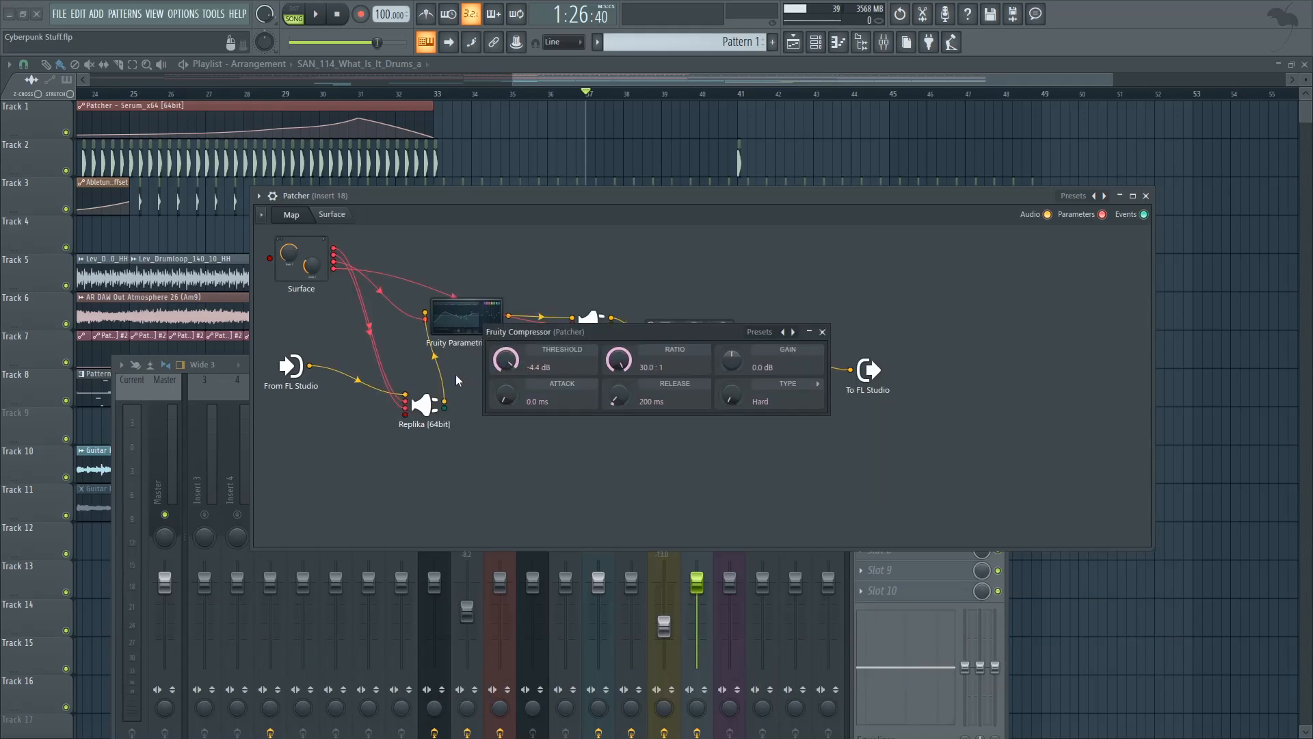
{"action": "left_click", "coordinate": [822, 331]}
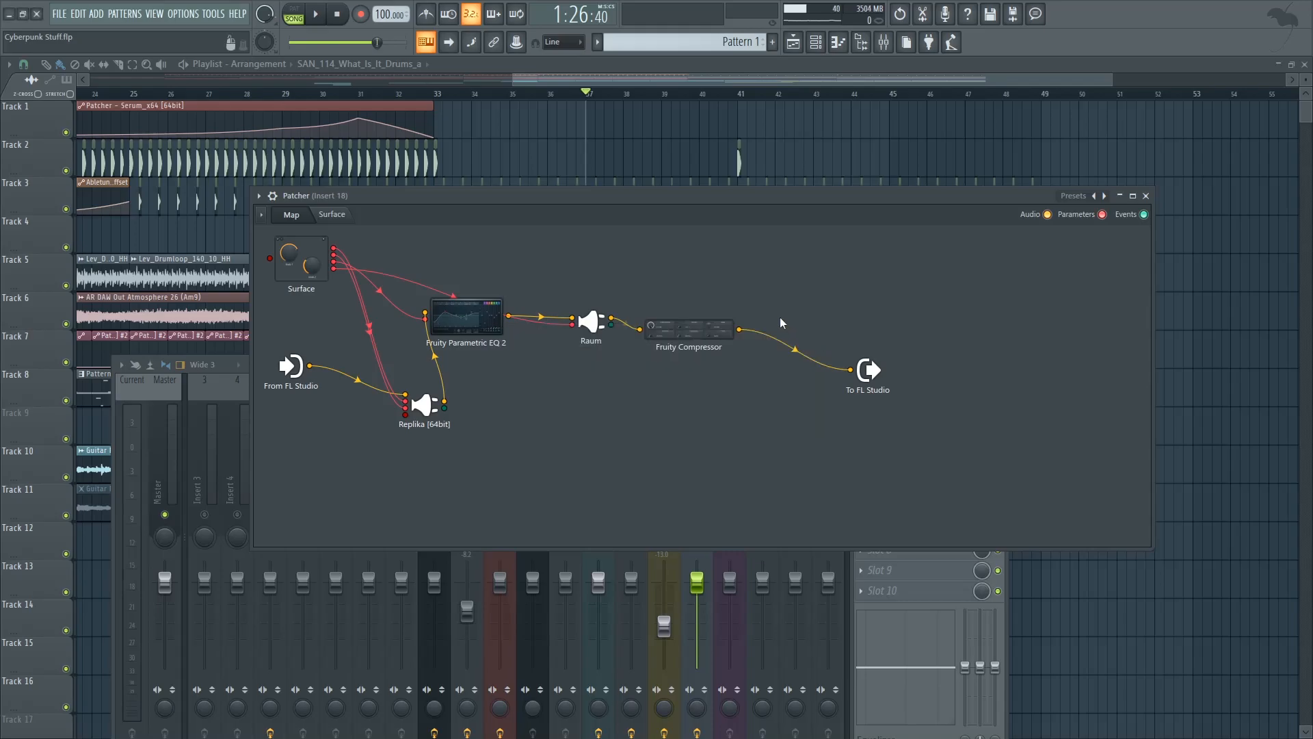
Reopen Replika, then lower the Band 5 cutoff in Fruity Parametric EQ 2 and close the EQ.
{"action": "left_click_drag", "start_coordinate": [578, 199], "coordinate": [677, 193]}
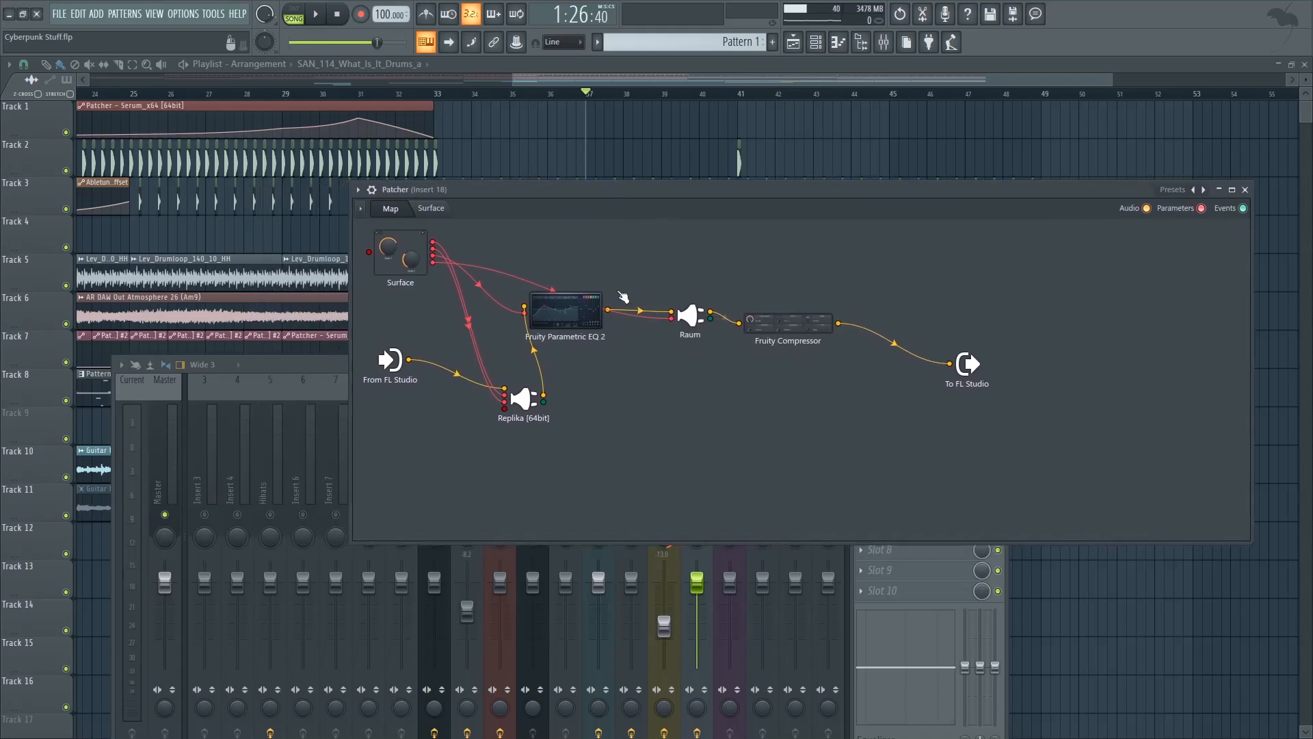
{"action": "left_click", "coordinate": [535, 411]}
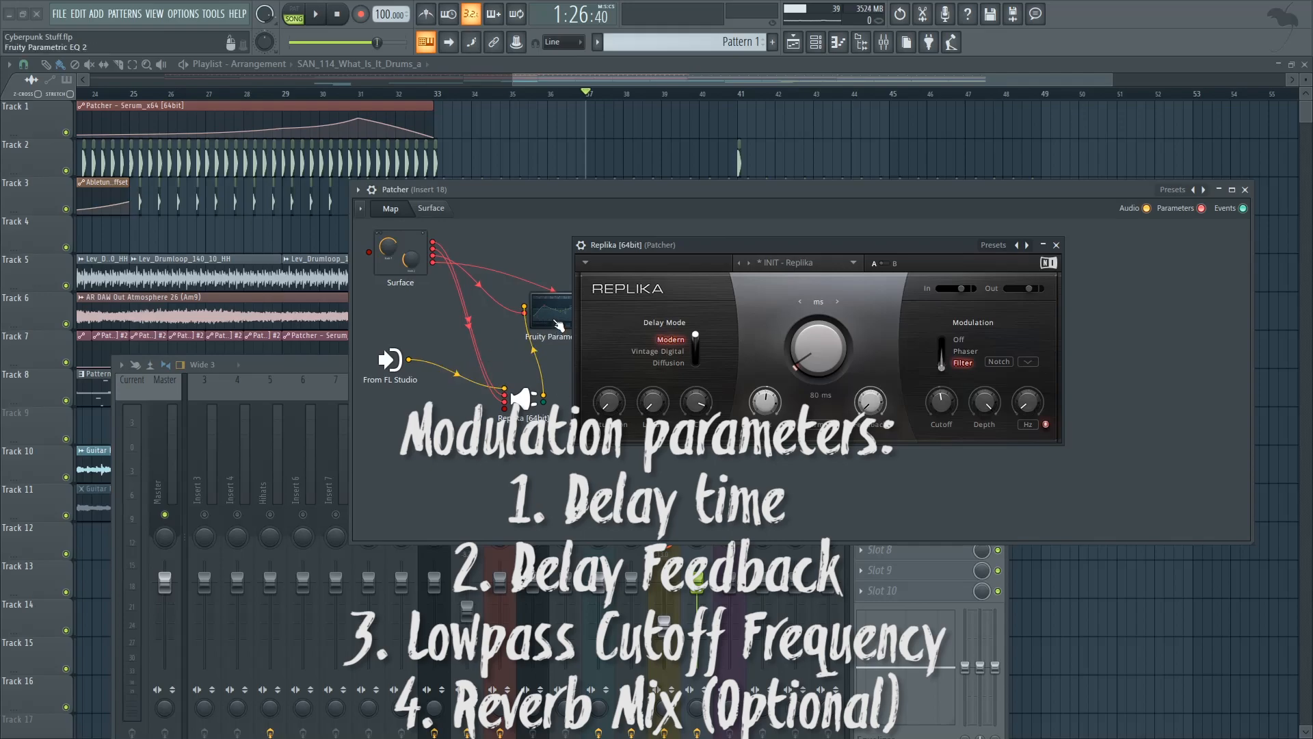
{"action": "left_click", "coordinate": [551, 312]}
{"action": "mouse_move", "coordinate": [714, 361]}
{"action": "left_mouse_down"}
{"action": "mouse_move", "coordinate": [774, 360]}
{"action": "mouse_move", "coordinate": [696, 360]}
{"action": "left_mouse_up"}
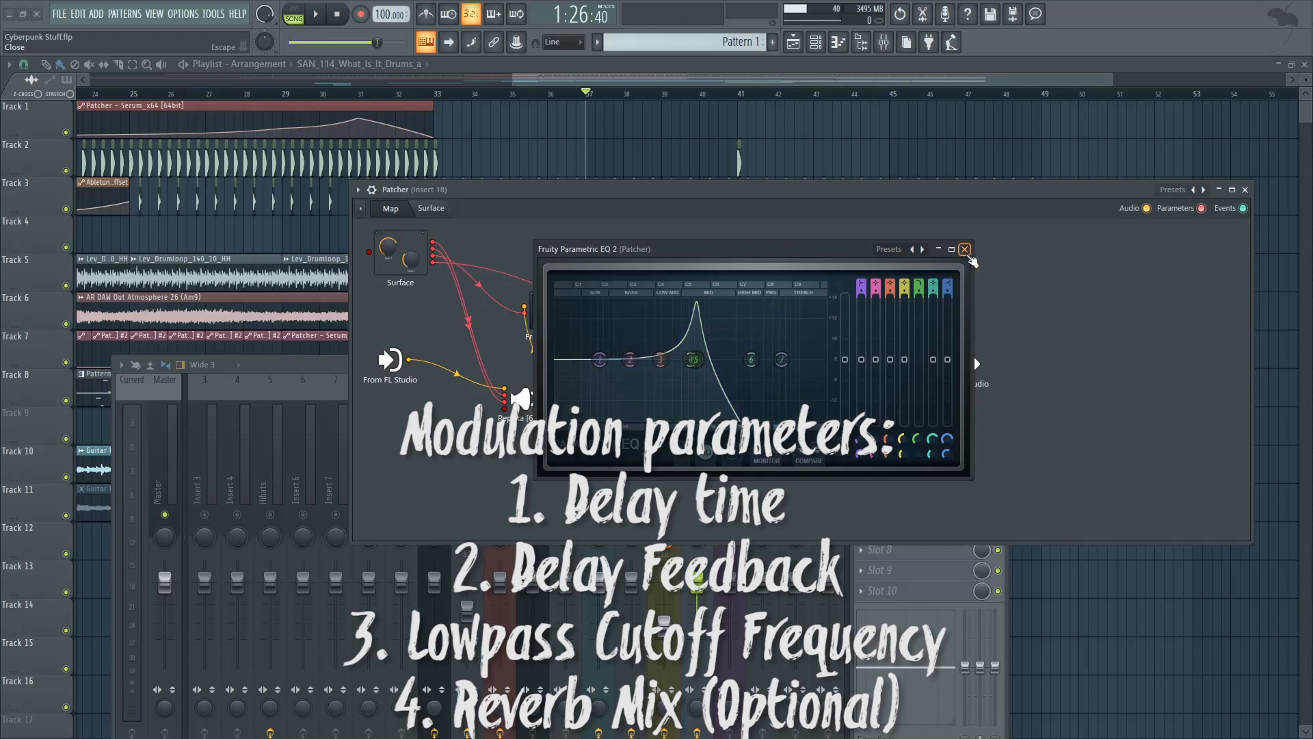
{"action": "left_click", "coordinate": [964, 249]}
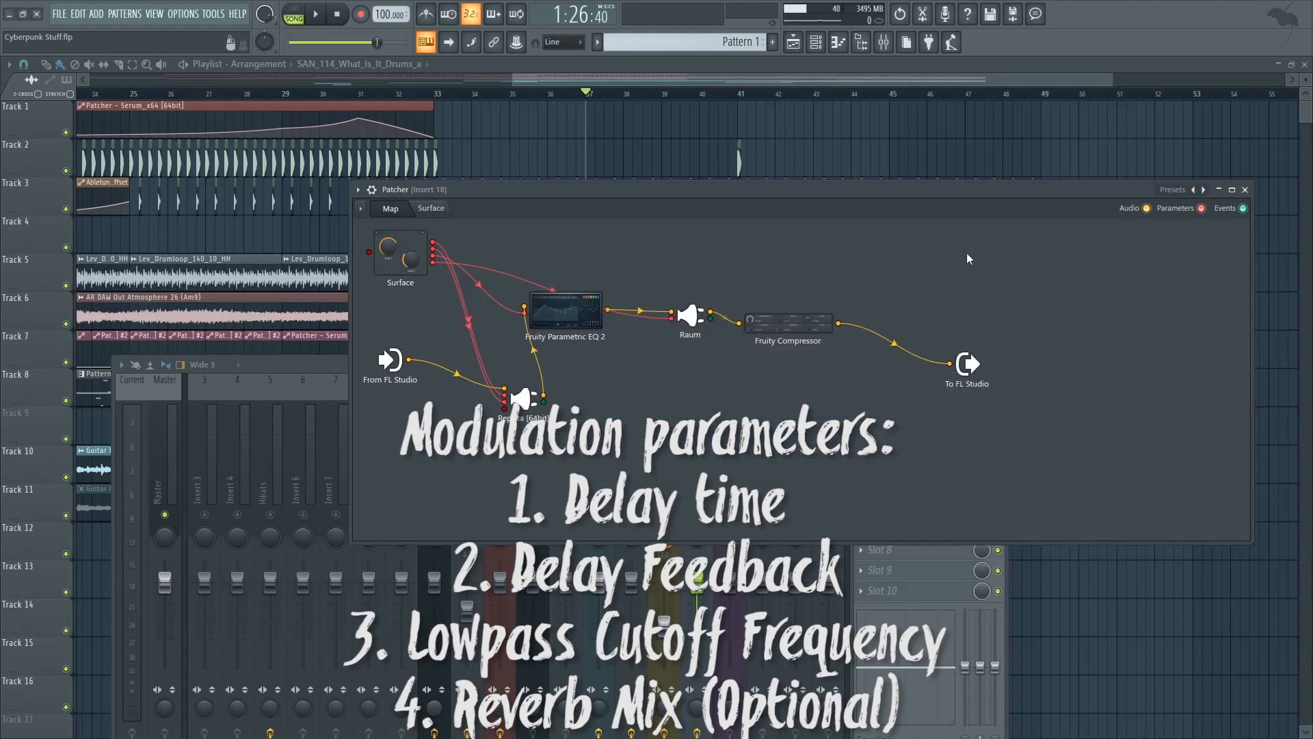
Examine which parameter inputs are enabled for Fruity Parametric EQ 2 and Replika in the Patcher map.
{"action": "right_click", "coordinate": [566, 336]}
{"action": "mouse_move", "coordinate": [631, 392]}
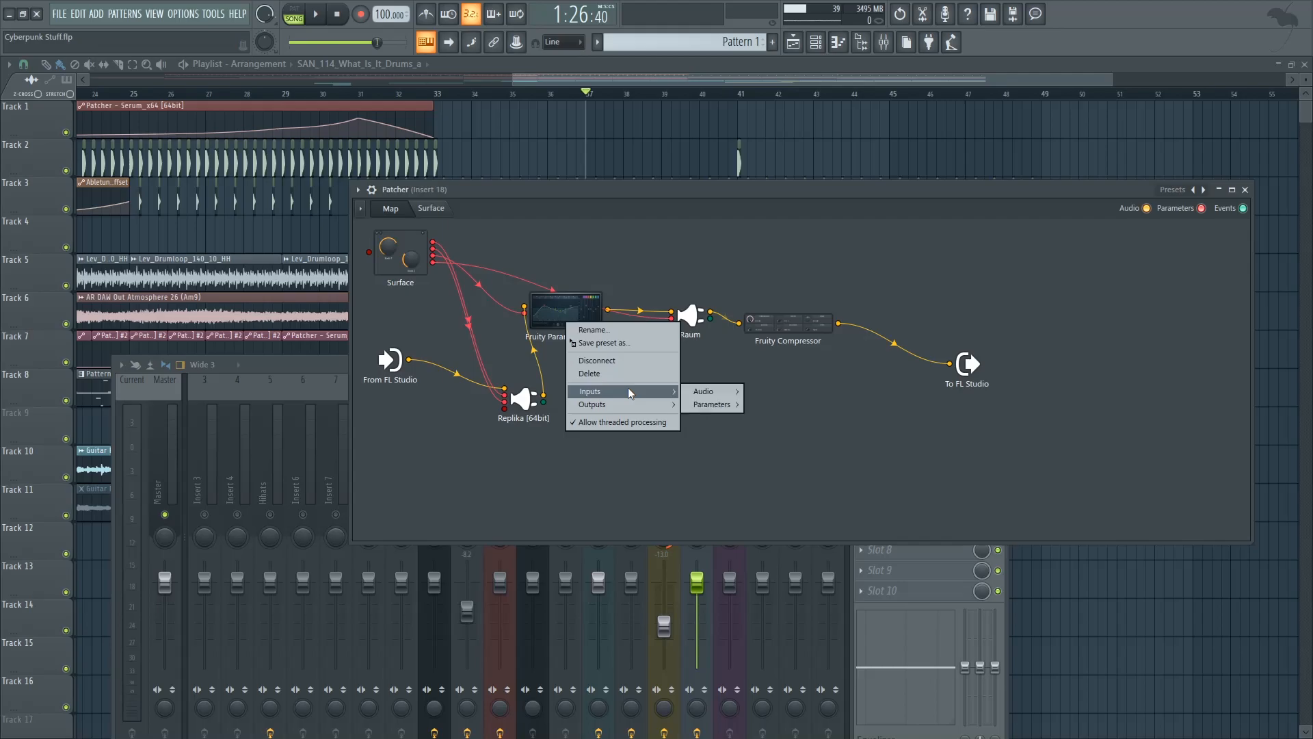
{"action": "mouse_move", "coordinate": [712, 411]}
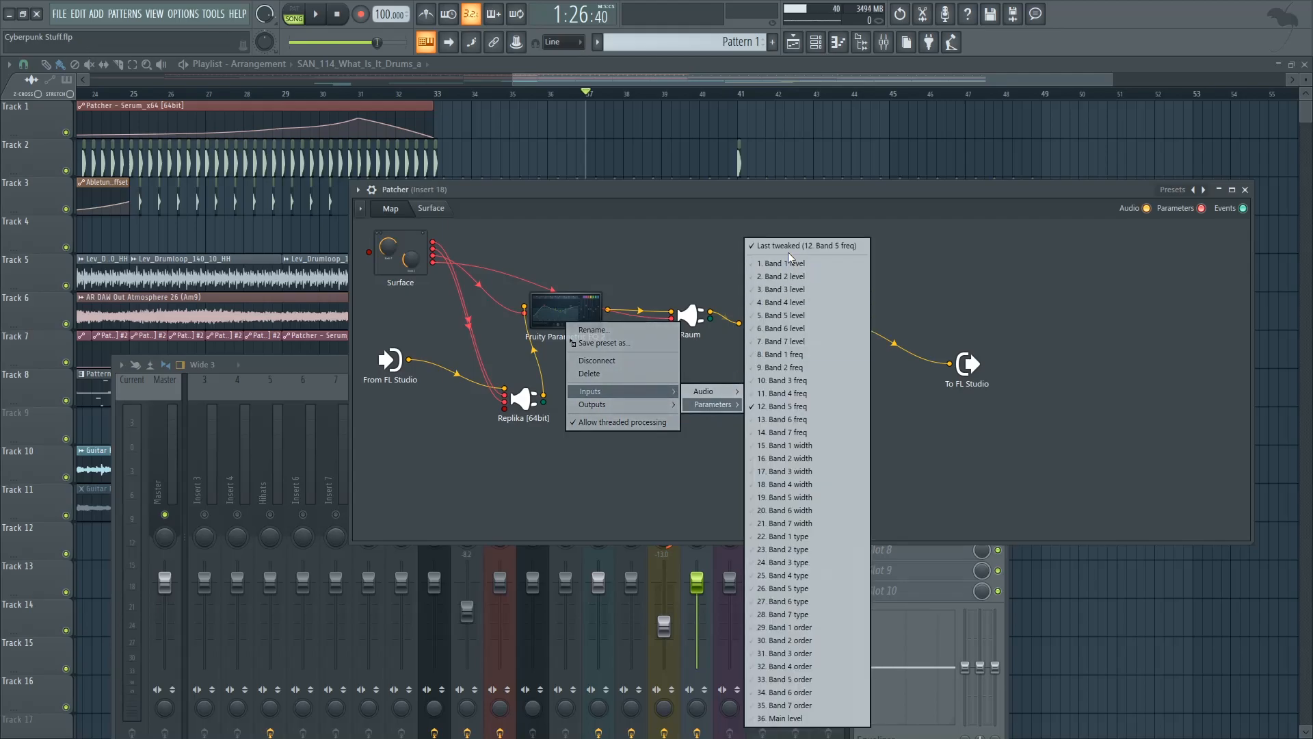
{"action": "right_click", "coordinate": [519, 402]}
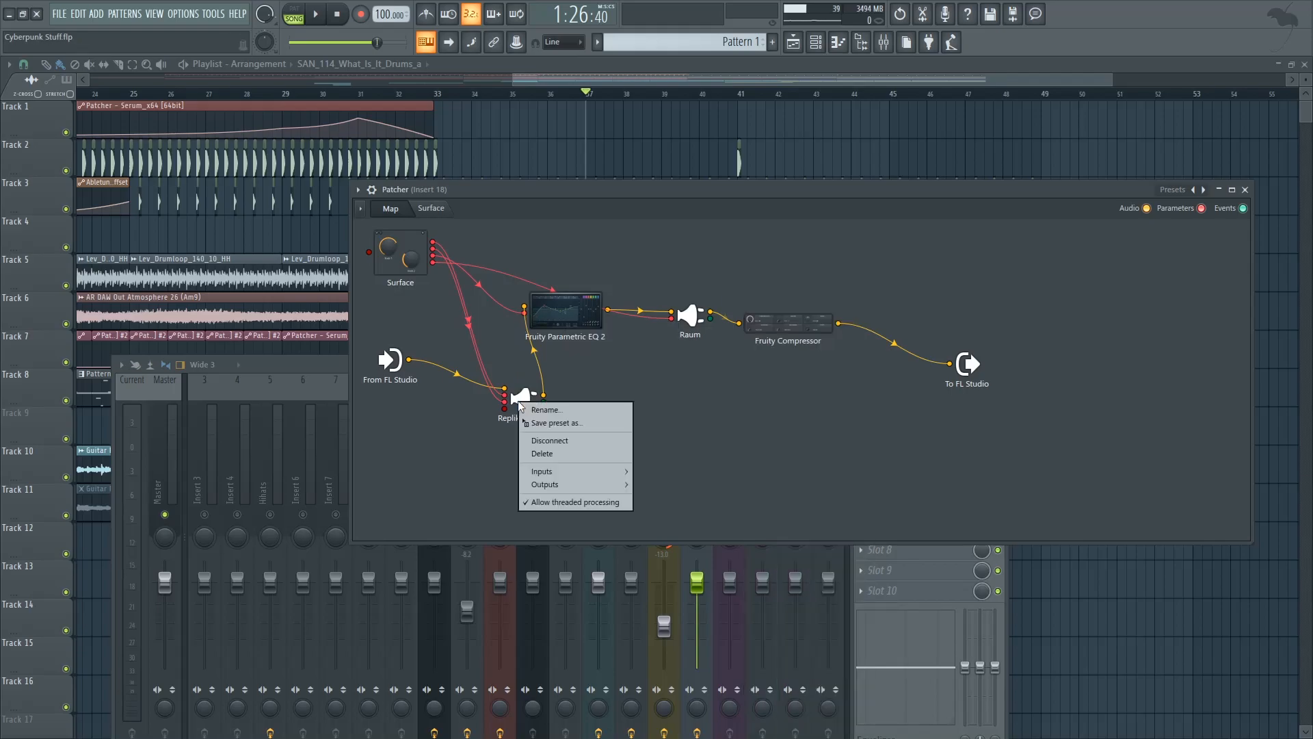
{"action": "mouse_move", "coordinate": [583, 484]}
{"action": "mouse_move", "coordinate": [667, 485]}
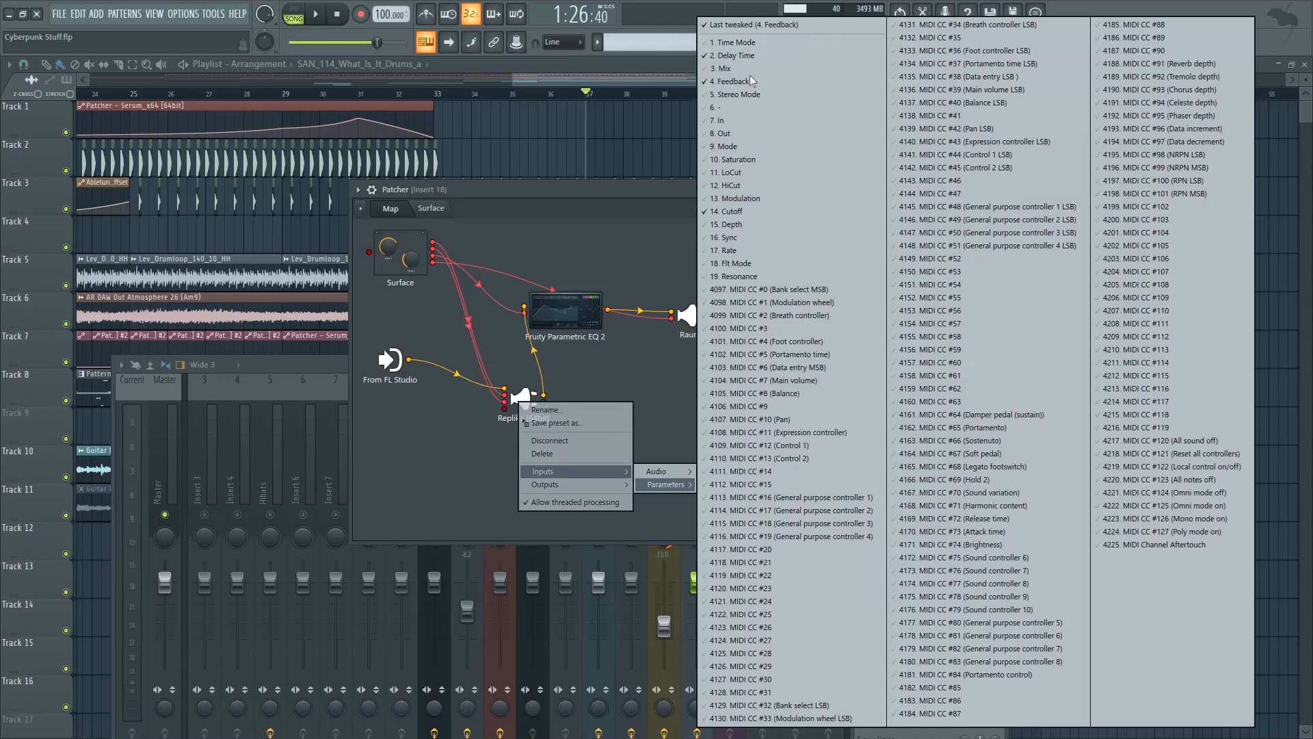
{"action": "left_click", "coordinate": [561, 279]}
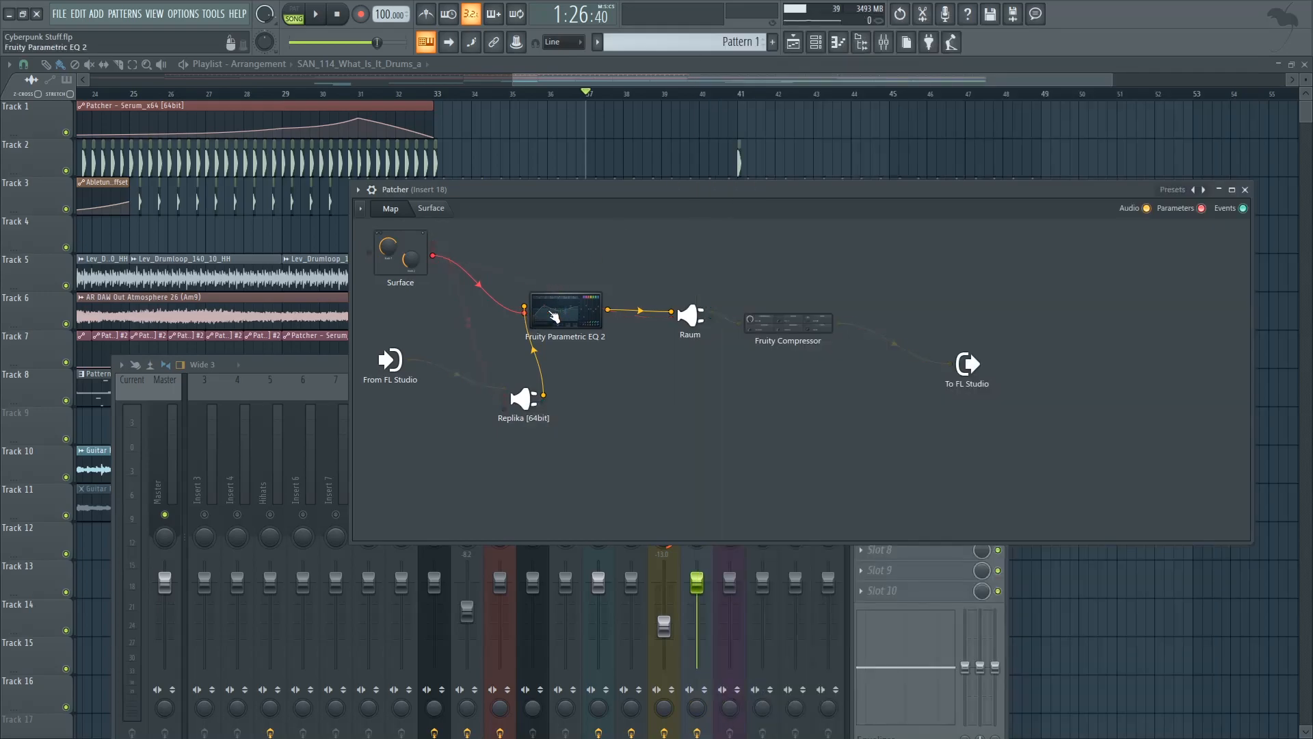
Raise the Band 5 lowpass cutoff in Fruity Parametric EQ 2, then close the EQ.
{"action": "double_click", "coordinate": [555, 313]}
{"action": "mouse_move", "coordinate": [696, 359]}
{"action": "left_mouse_down"}
{"action": "mouse_move", "coordinate": [766, 359]}
{"action": "mouse_move", "coordinate": [665, 359]}
{"action": "mouse_move", "coordinate": [719, 359]}
{"action": "left_mouse_up"}
{"action": "left_click", "coordinate": [966, 249]}
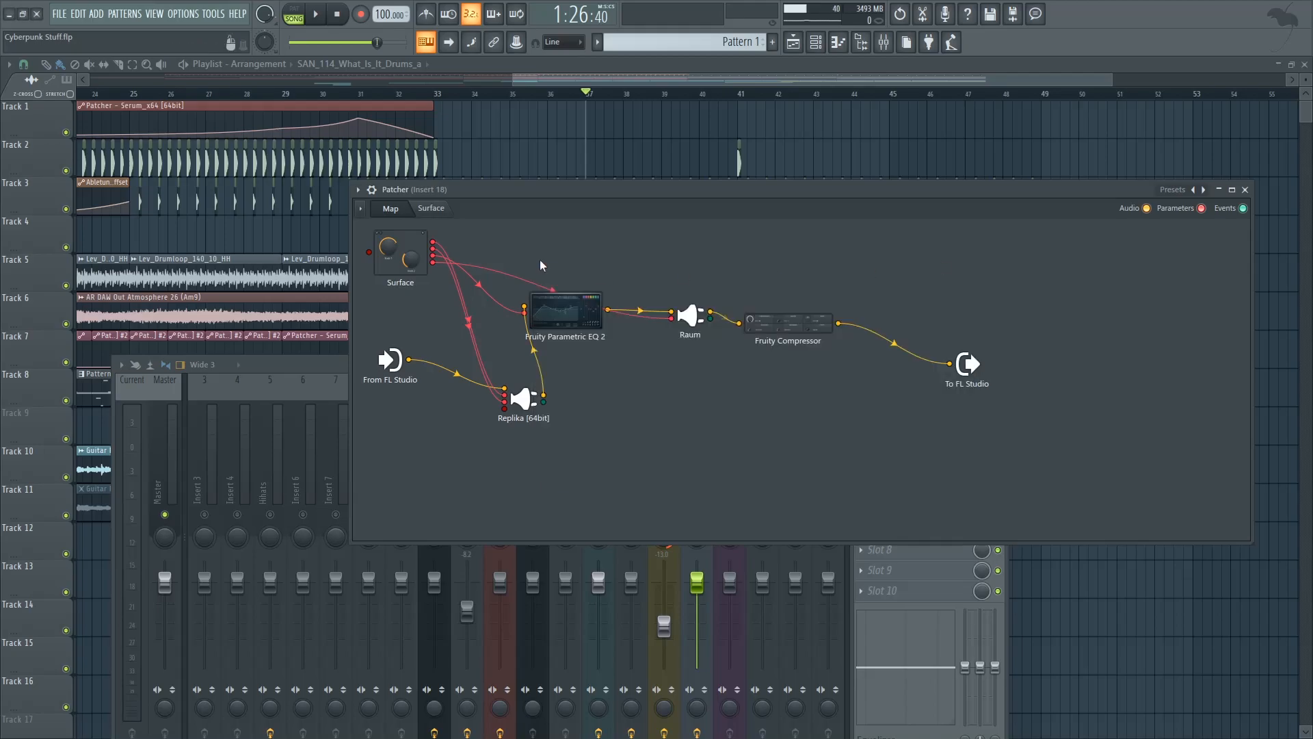
Play the song while raising the Filter surface knob, then stop playback and close Fruity Parametric EQ 2.
{"action": "left_click", "coordinate": [437, 209]}
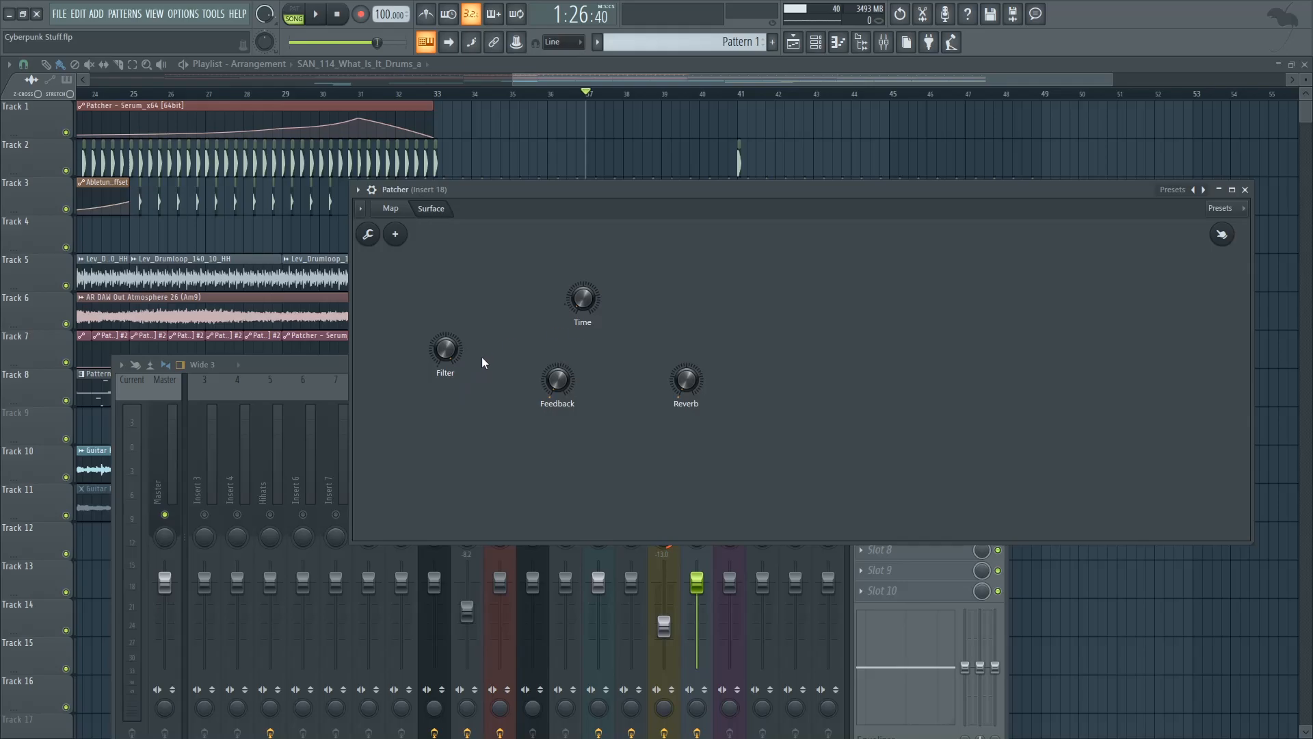
{"action": "key", "text": "space"}
{"action": "left_click_drag", "start_coordinate": [448, 350], "coordinate": [449, 305]}
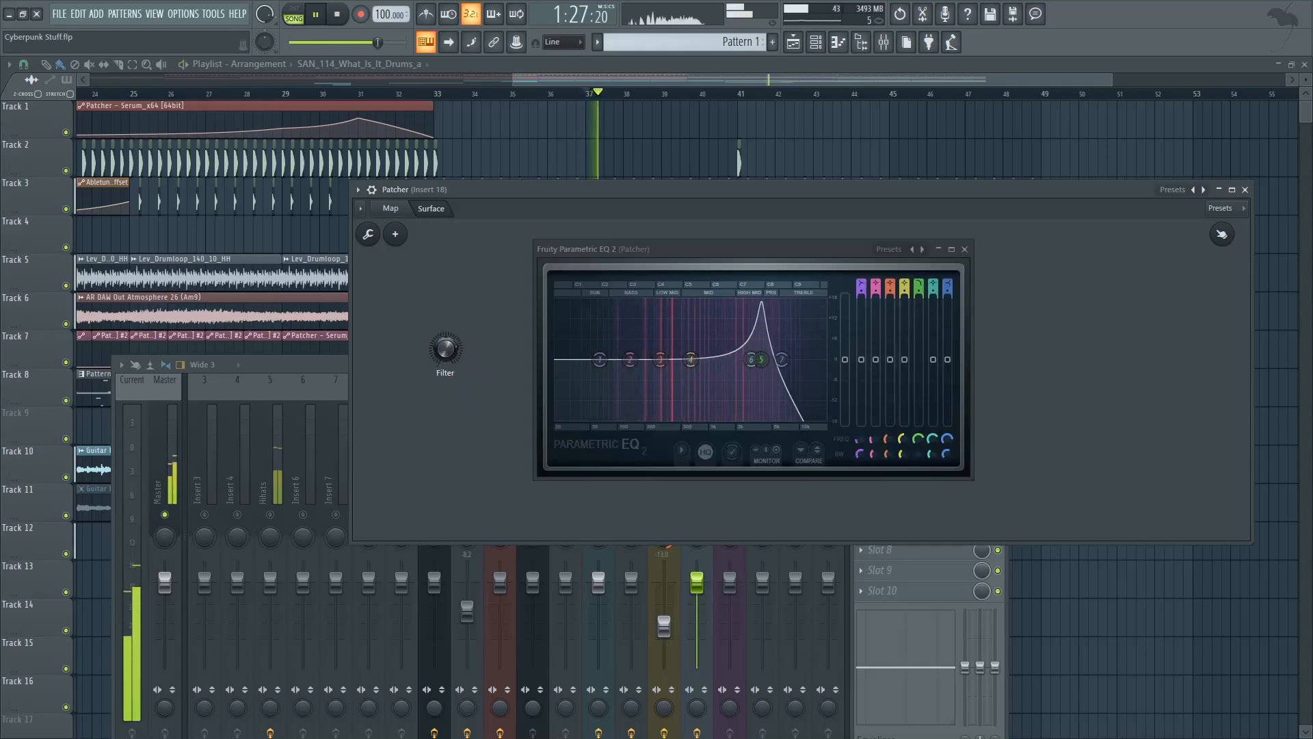
{"action": "key", "text": "space"}
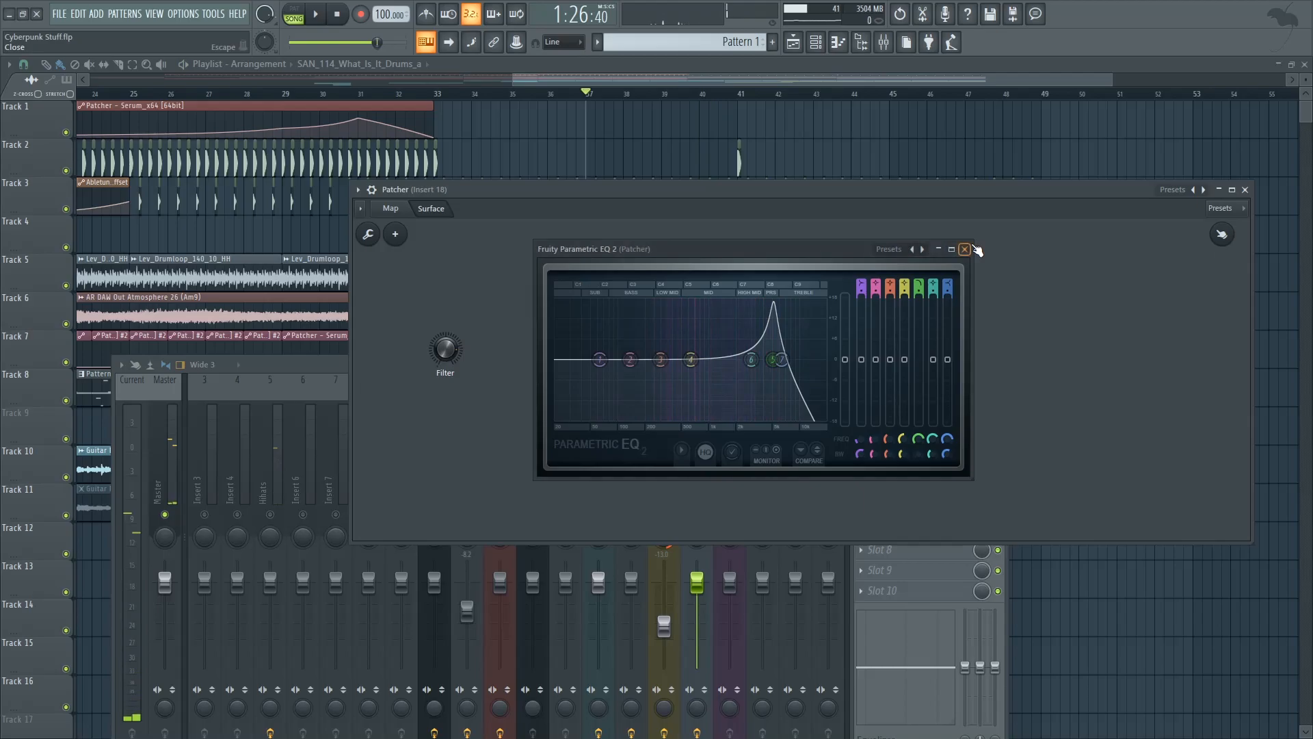
{"action": "left_click", "coordinate": [964, 249]}
Open Replika from the Patcher map and place its window beside the Surface knobs.
{"action": "left_click", "coordinate": [399, 216]}
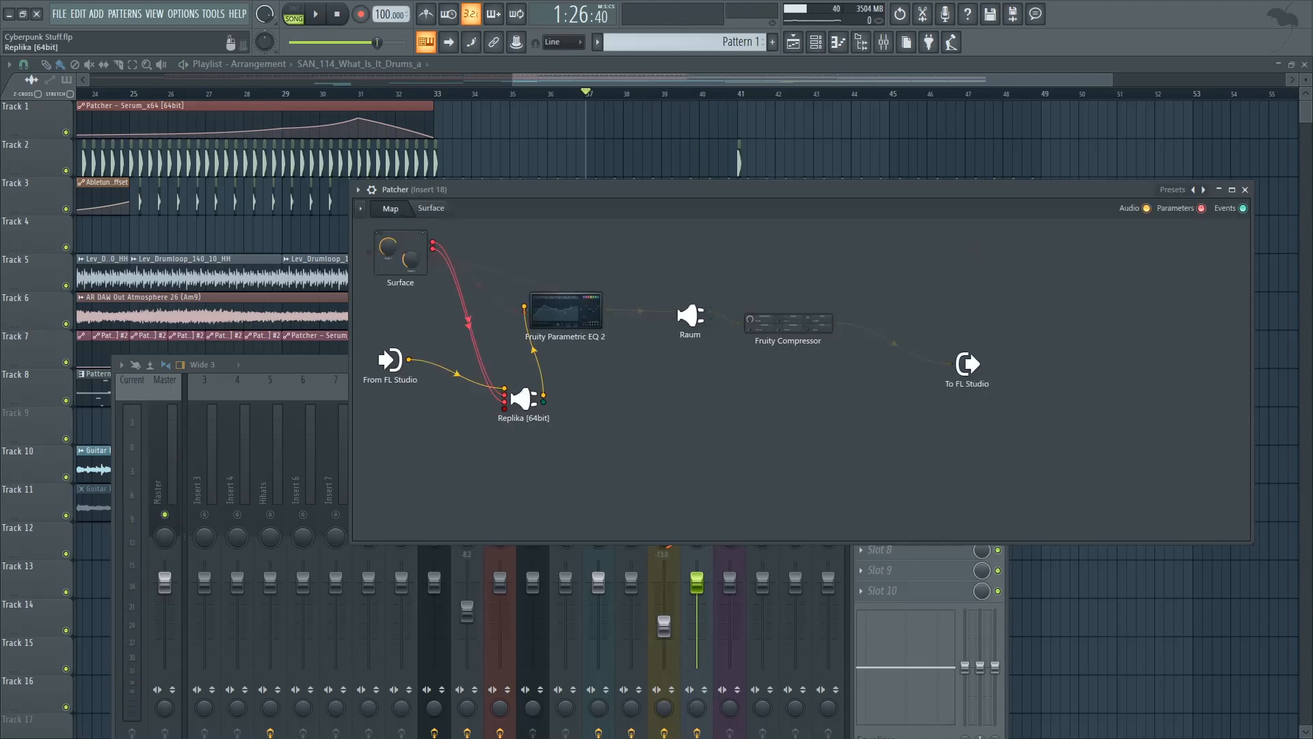
{"action": "left_click", "coordinate": [524, 399]}
{"action": "left_click", "coordinate": [445, 215]}
{"action": "left_click_drag", "start_coordinate": [709, 255], "coordinate": [825, 344]}
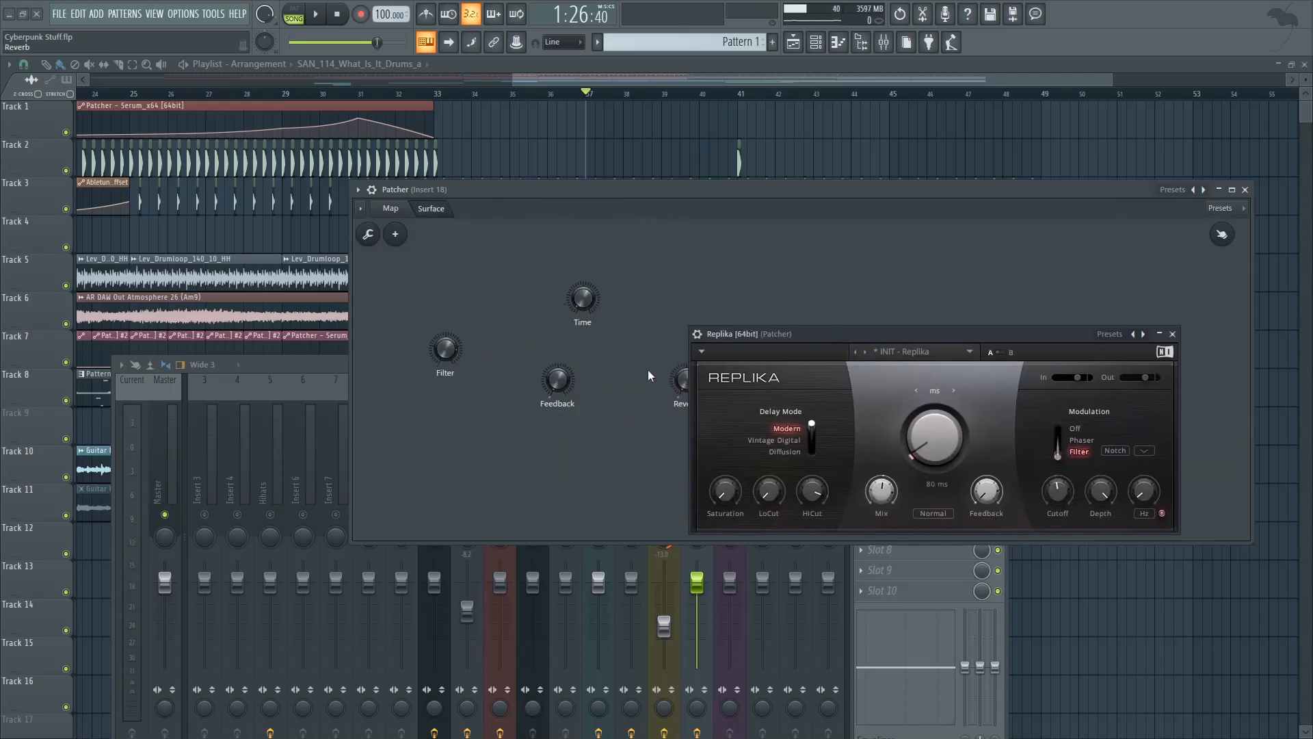
Audition Replika's feedback during playback, raising it in the plugin and lowering it with the Feedback surface knob.
{"action": "key", "text": "space"}
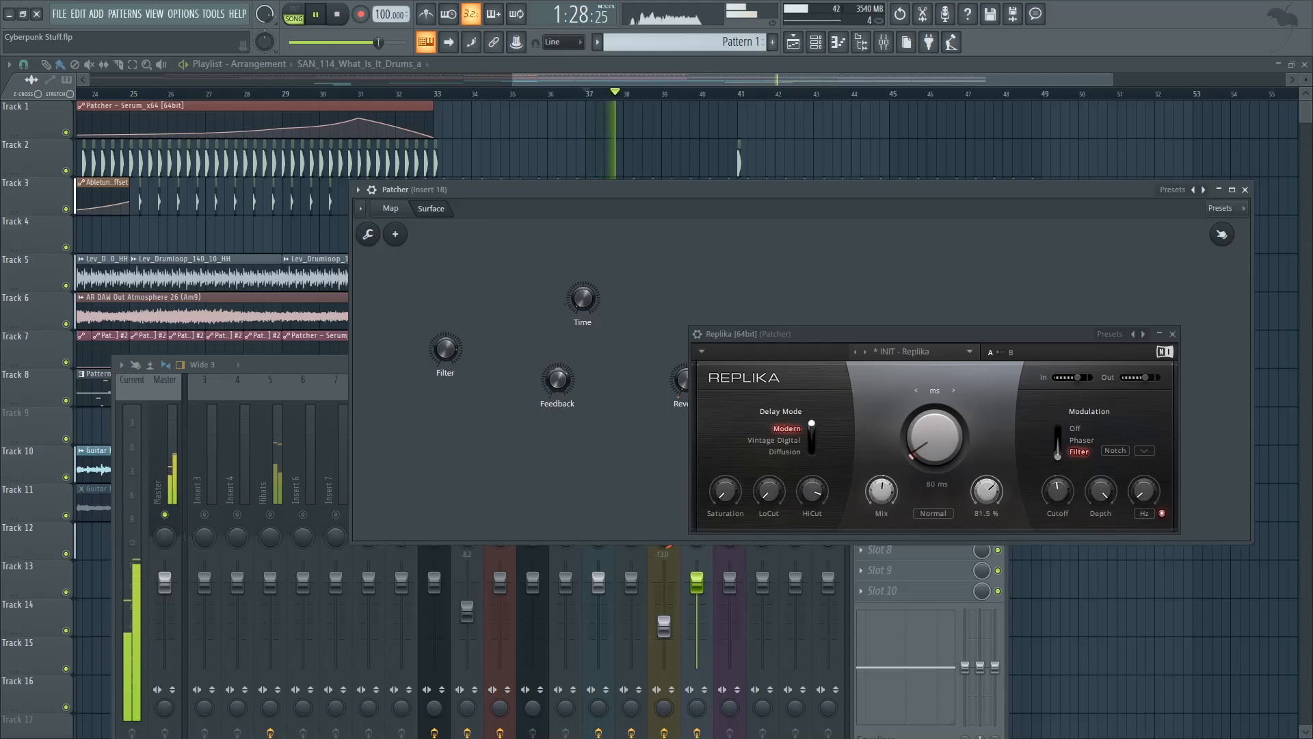
{"action": "key", "text": "space"}
{"action": "left_click_drag", "start_coordinate": [987, 491], "coordinate": [988, 486]}
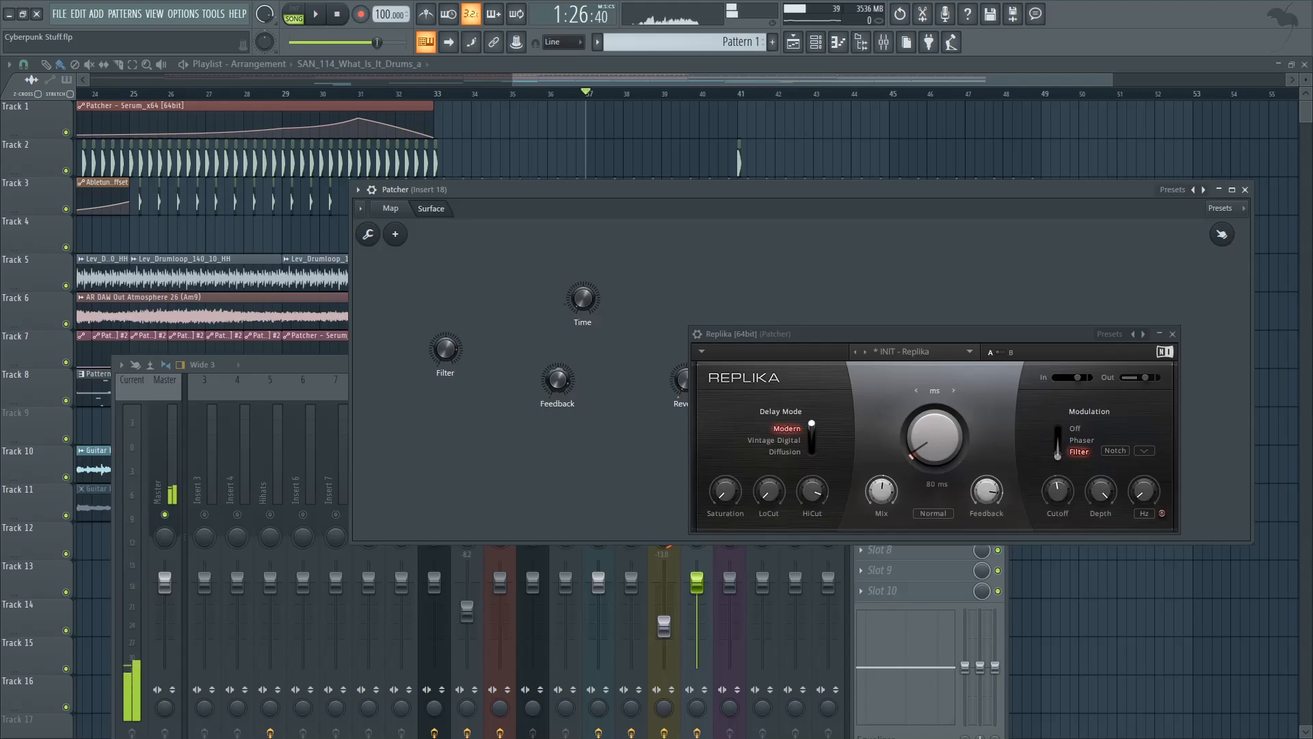
{"action": "left_click_drag", "start_coordinate": [987, 490], "coordinate": [987, 479]}
{"action": "left_click_drag", "start_coordinate": [567, 384], "coordinate": [567, 409]}
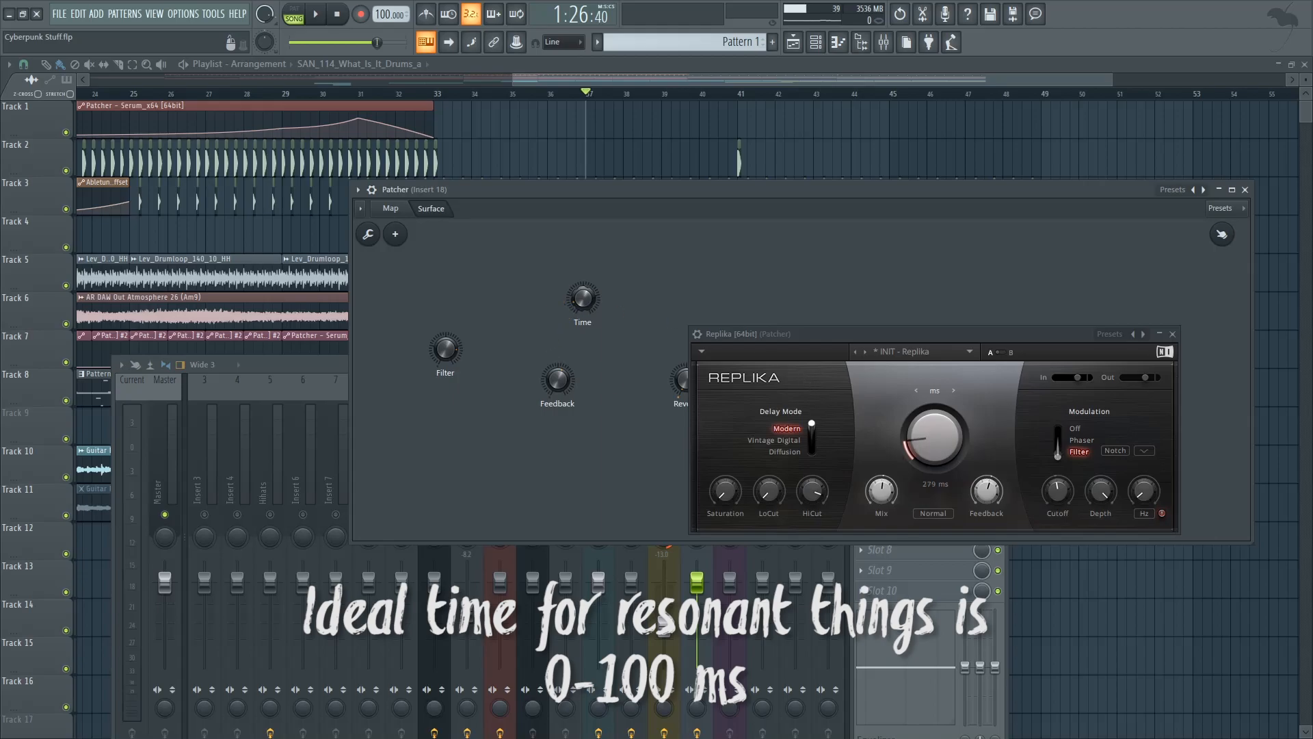
Sweep the delay time with the Time knob to about 94 ms, audition it and raise the Feedback knob.
{"action": "left_click_drag", "start_coordinate": [583, 299], "coordinate": [583, 294]}
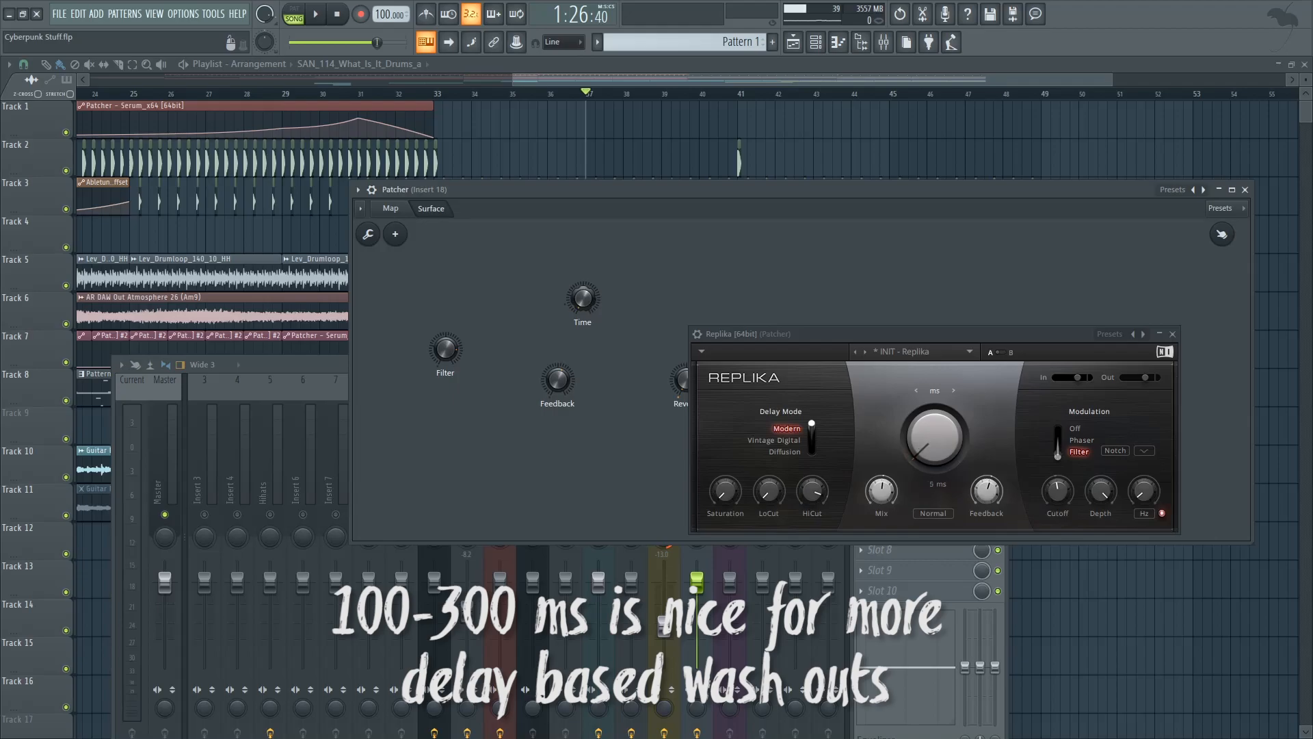
{"action": "left_click_drag", "start_coordinate": [583, 299], "coordinate": [585, 305]}
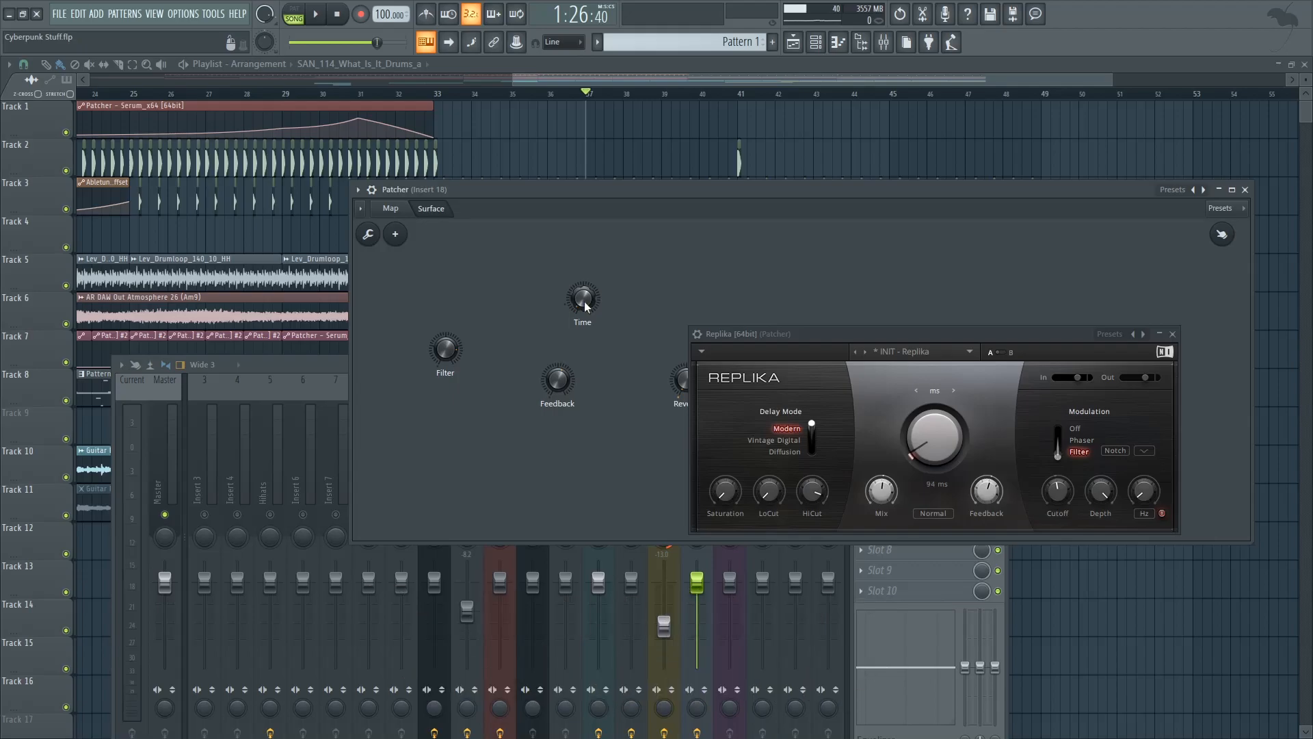
{"action": "key", "text": "space"}
{"action": "key", "text": "space"}
{"action": "left_click_drag", "start_coordinate": [558, 379], "coordinate": [558, 378]}
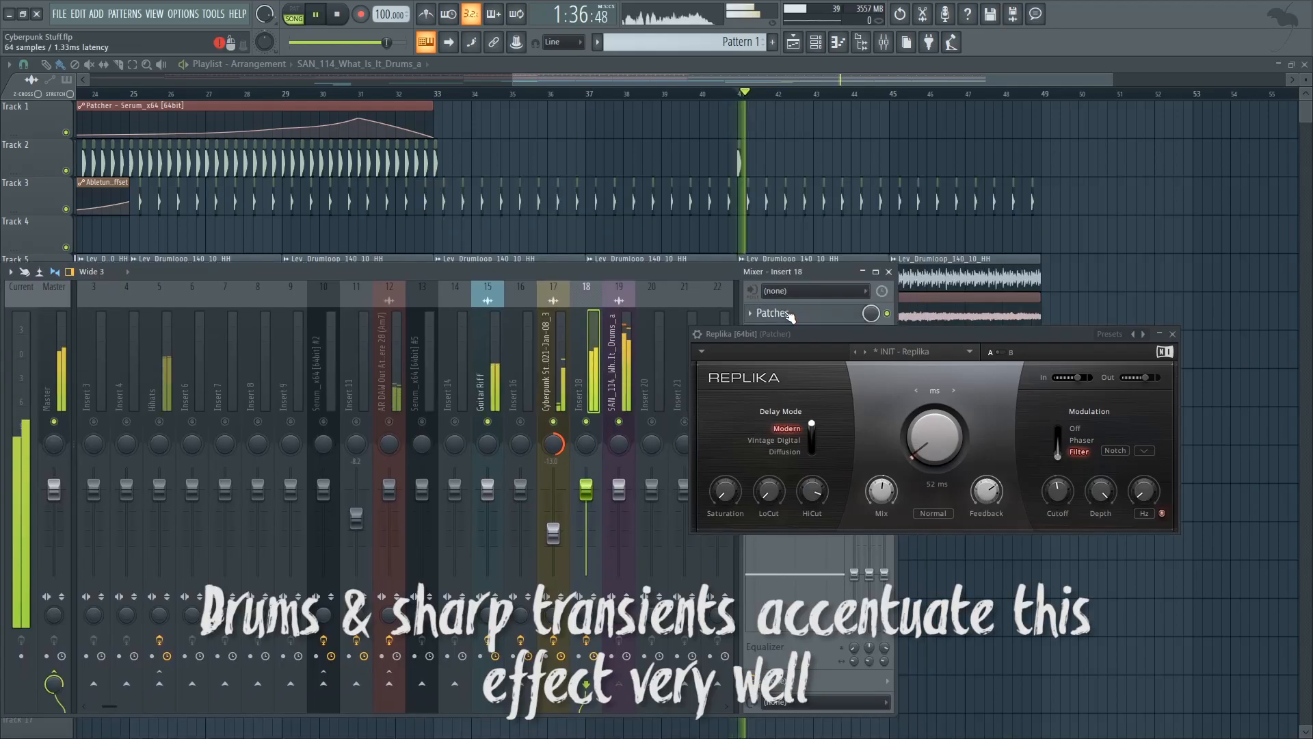
Reopen Patcher on Insert 18 and sweep the Time and Filter knobs during playback, bringing the delay time to about 161 ms.
{"action": "left_click", "coordinate": [800, 315]}
{"action": "left_click_drag", "start_coordinate": [583, 306], "coordinate": [583, 308]}
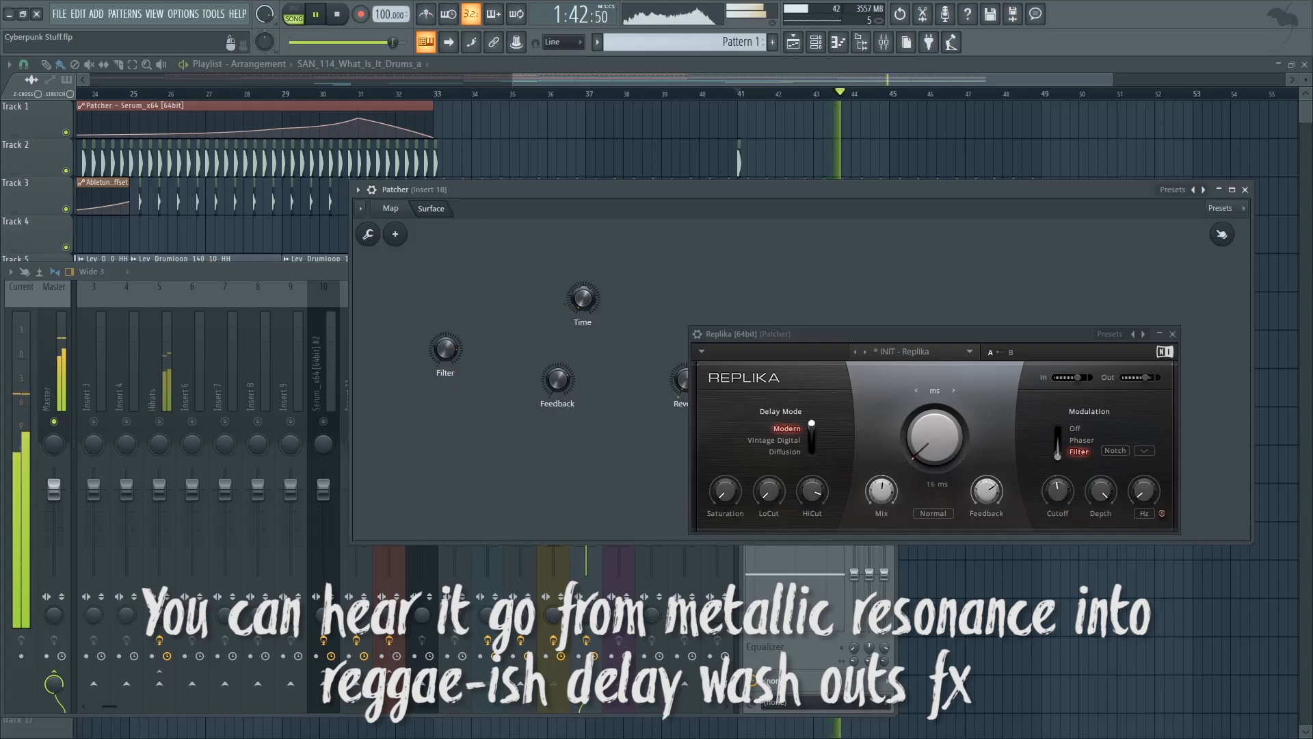
{"action": "left_click_drag", "start_coordinate": [446, 349], "coordinate": [446, 346]}
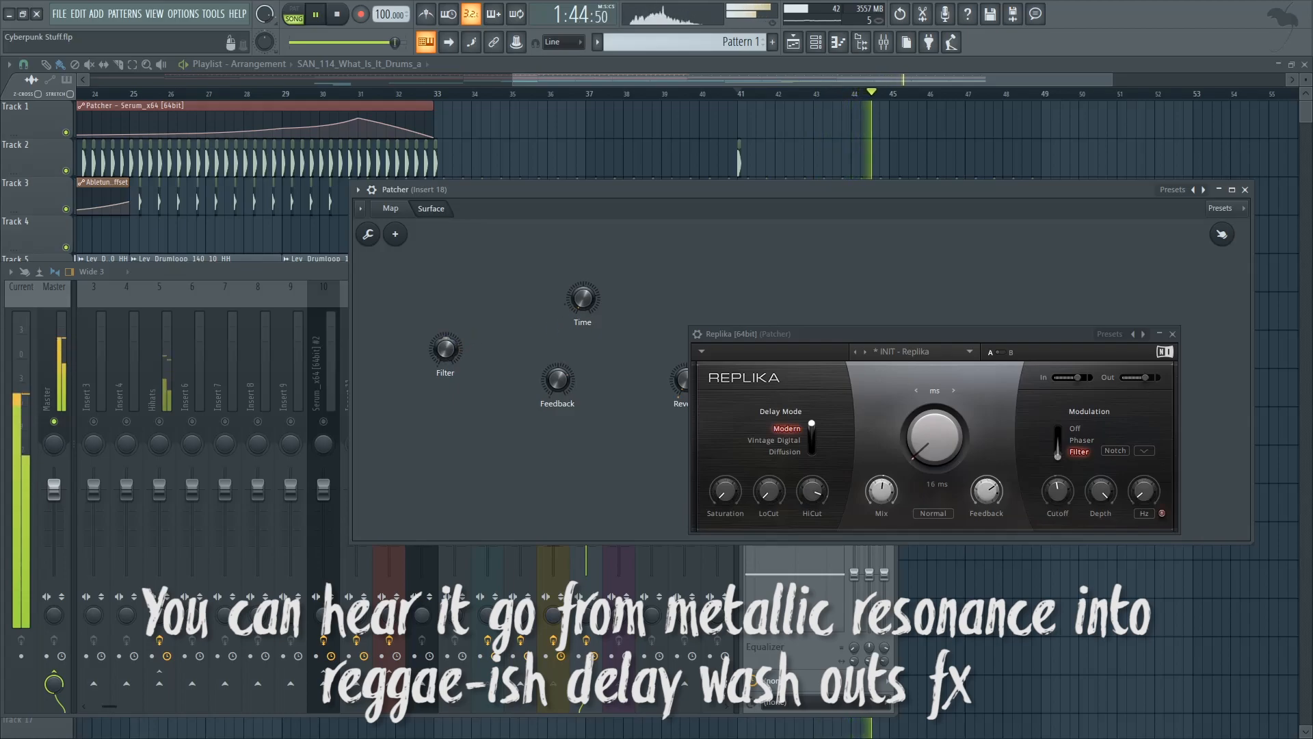
{"action": "left_click_drag", "start_coordinate": [583, 299], "coordinate": [583, 293]}
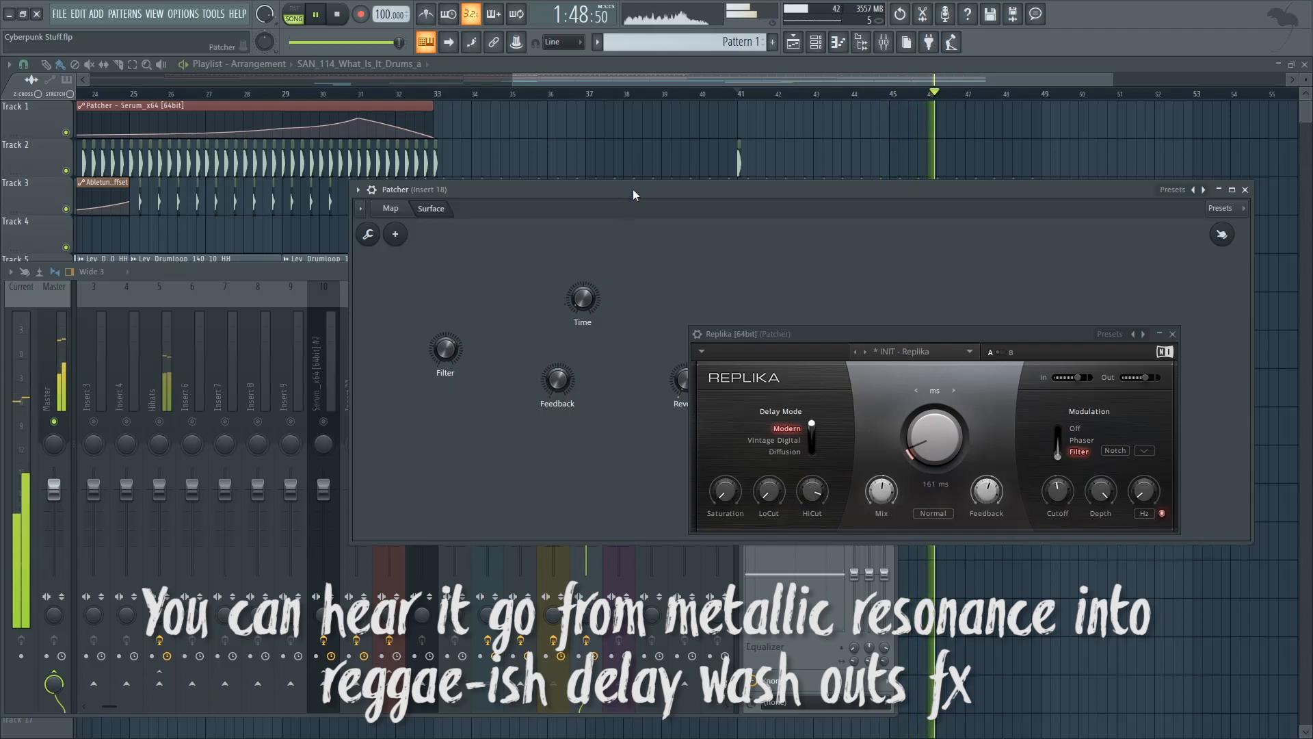
{"action": "left_click_drag", "start_coordinate": [637, 195], "coordinate": [624, 207]}
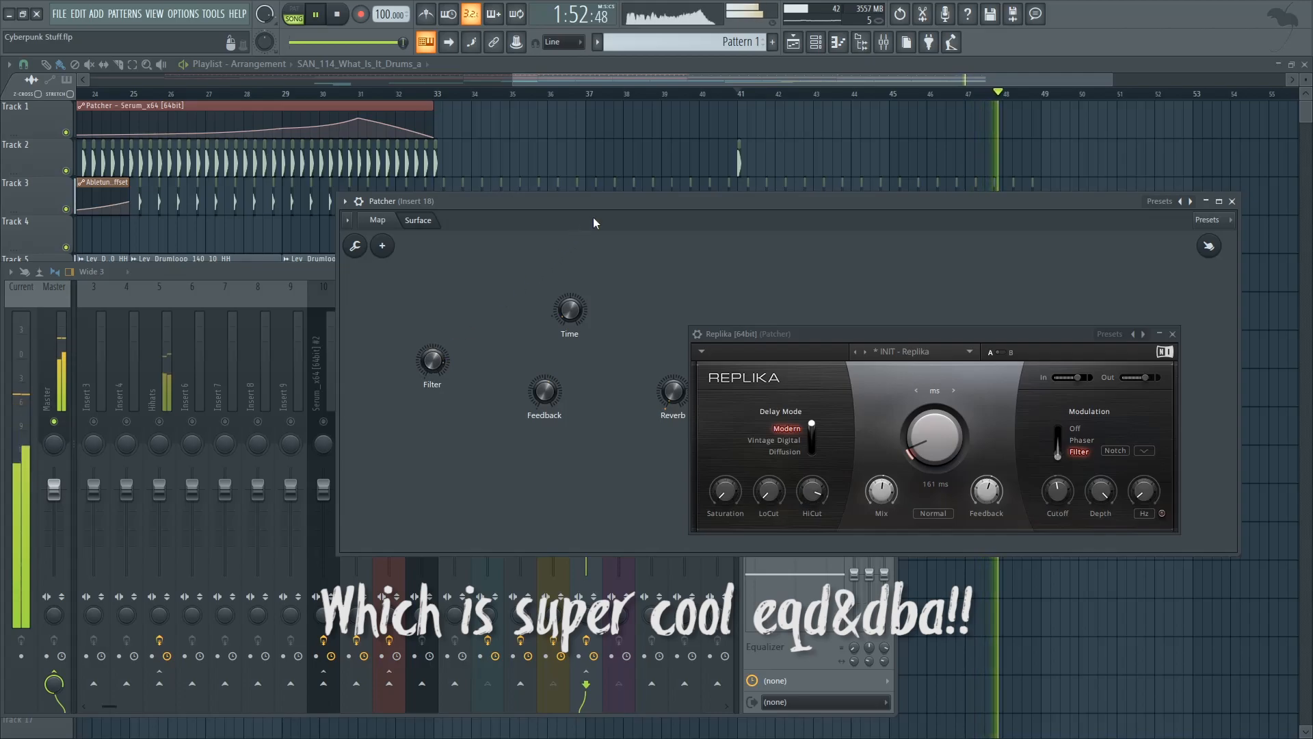
{"action": "key", "text": "space"}
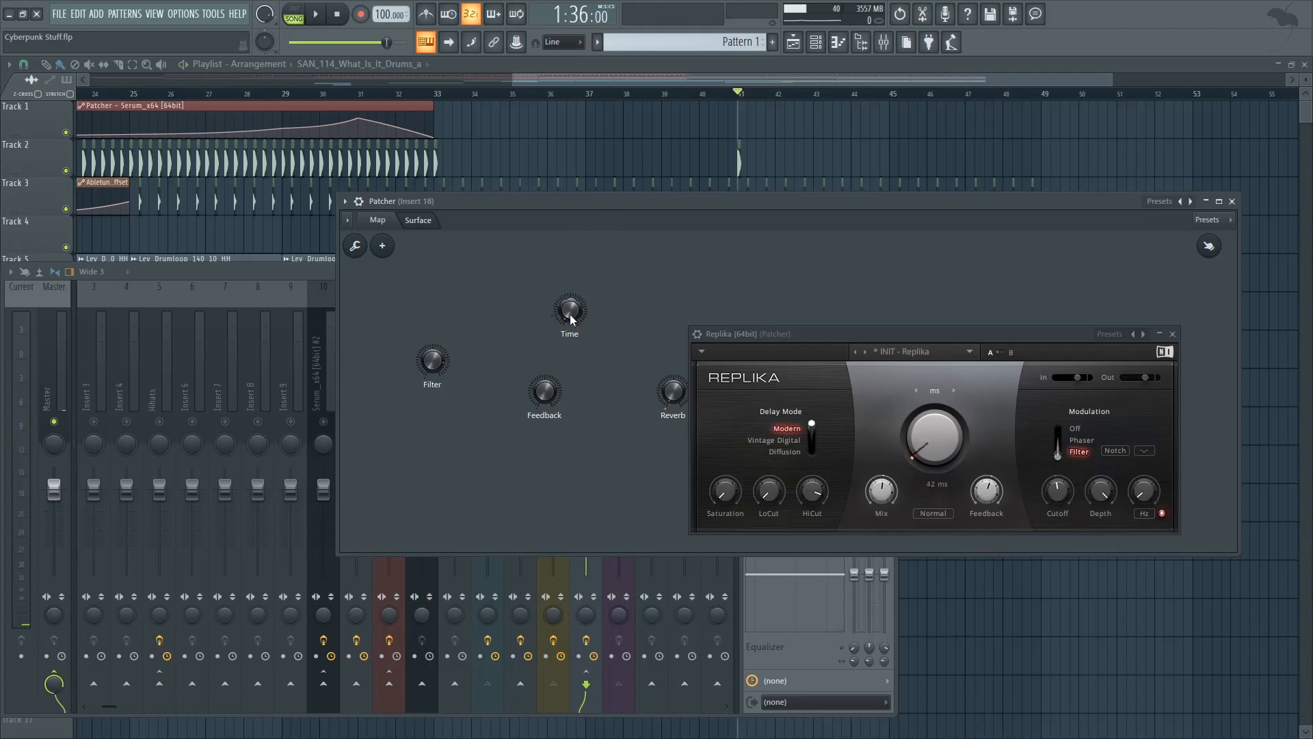
Play the drums while lowering the Time knob to a delay of about 10 ms, then stop playback.
{"action": "key", "text": "space"}
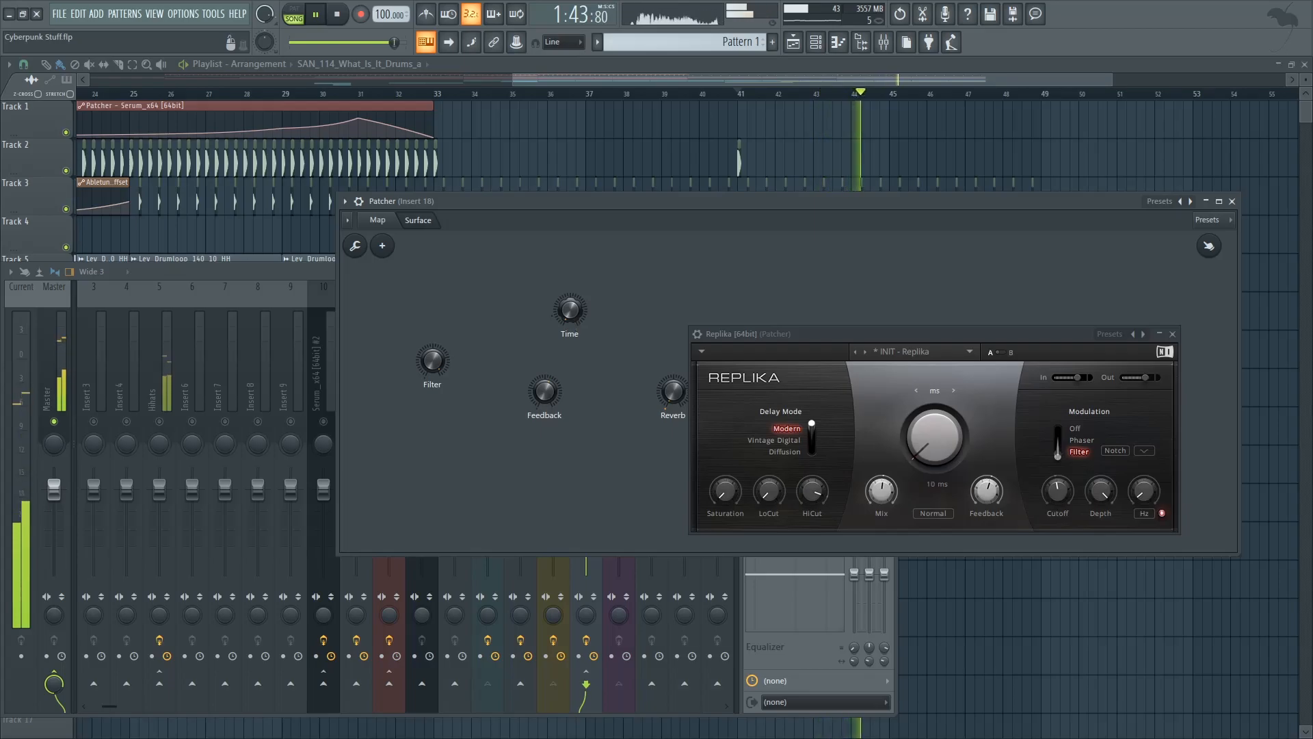
{"action": "key", "text": "space"}
{"action": "left_click_drag", "start_coordinate": [660, 211], "coordinate": [652, 210]}
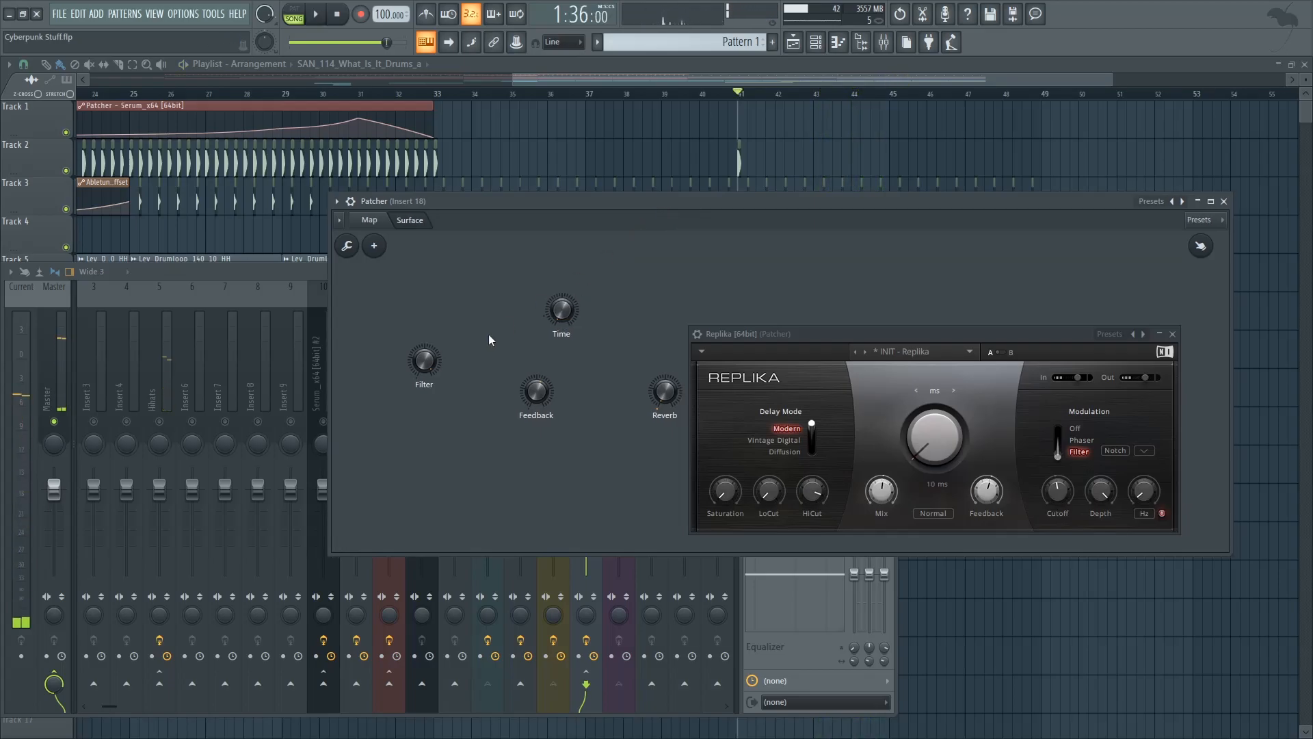
Audition longer delays on the drums by raising the Time knob to about 104 ms and then to about 1036 ms.
{"action": "key", "text": "space"}
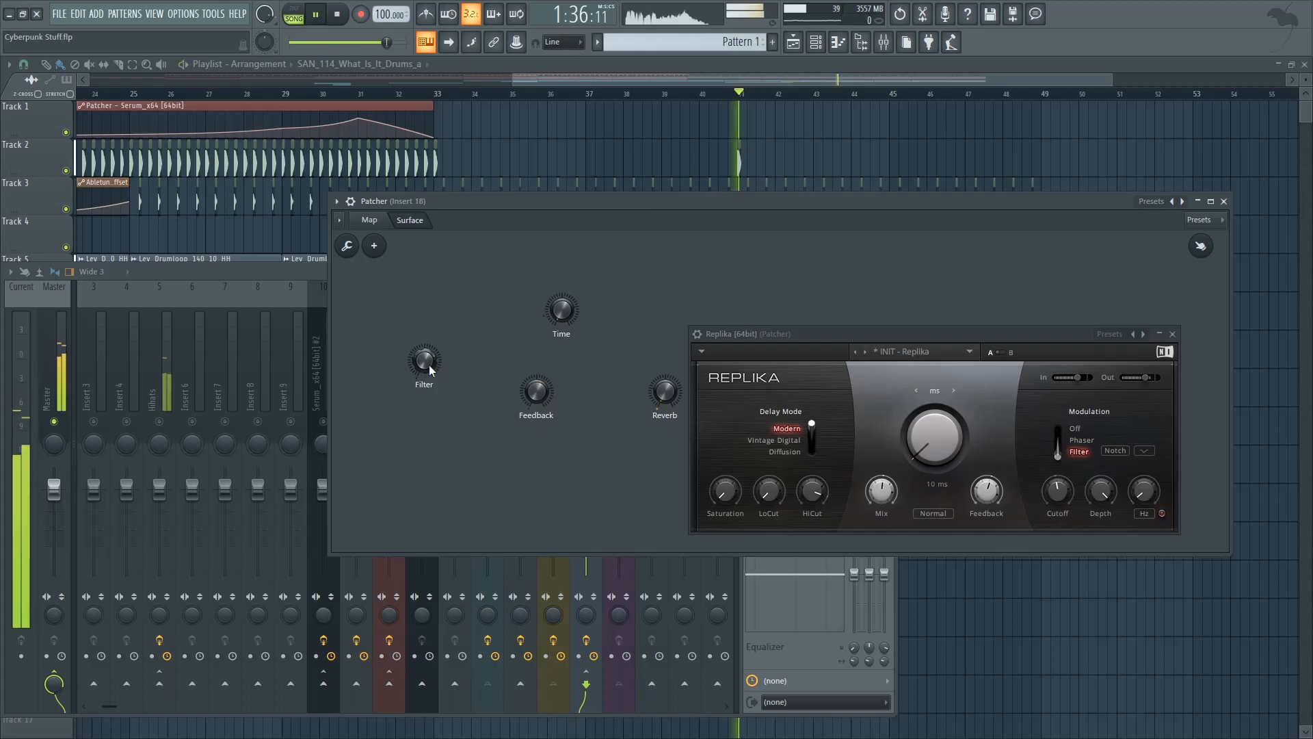
{"action": "key", "text": "space"}
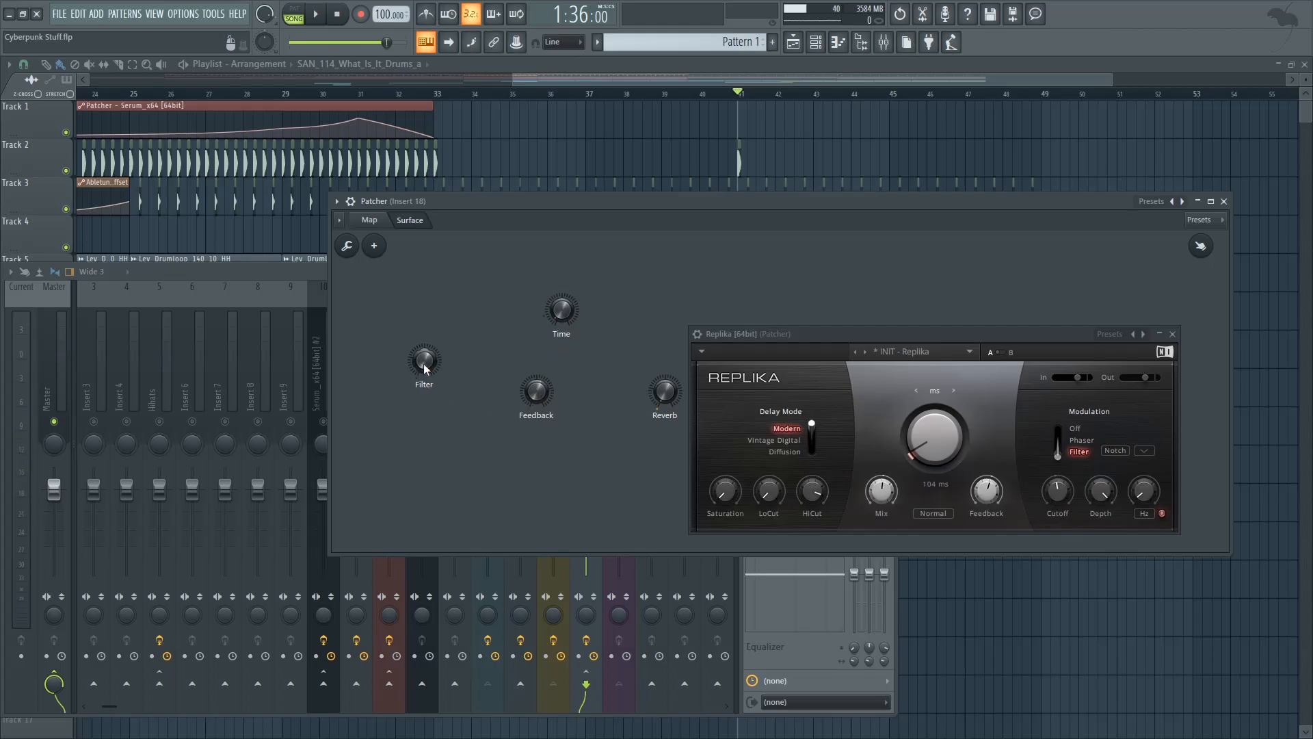
{"action": "key", "text": "space"}
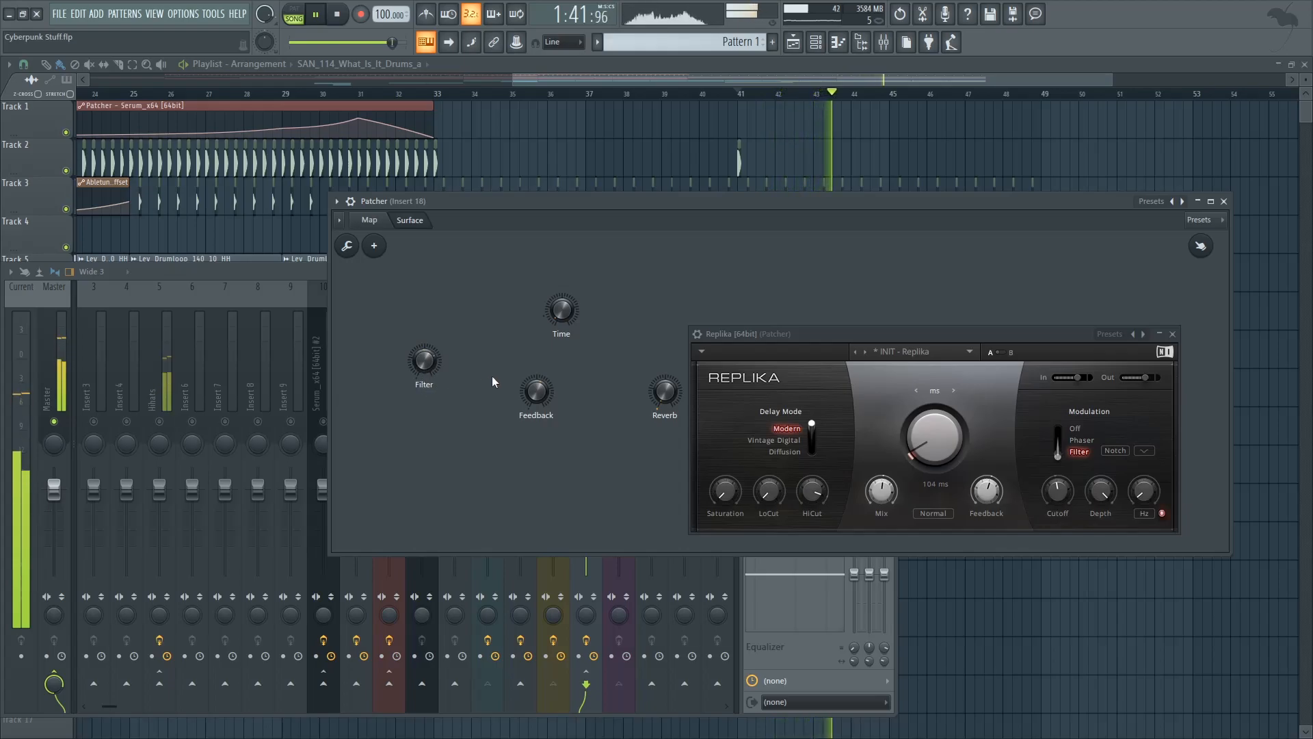
{"action": "key", "text": "space"}
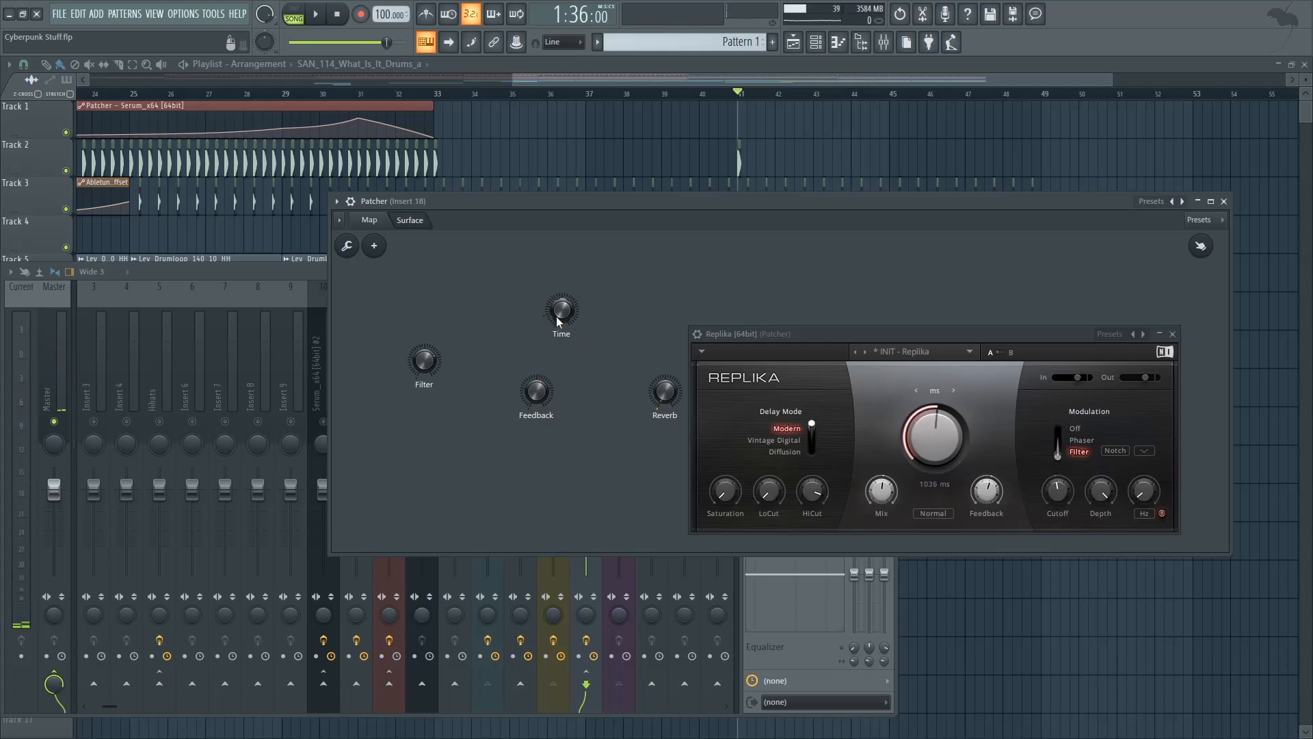
{"action": "key", "text": "space"}
{"action": "key", "text": "space"}
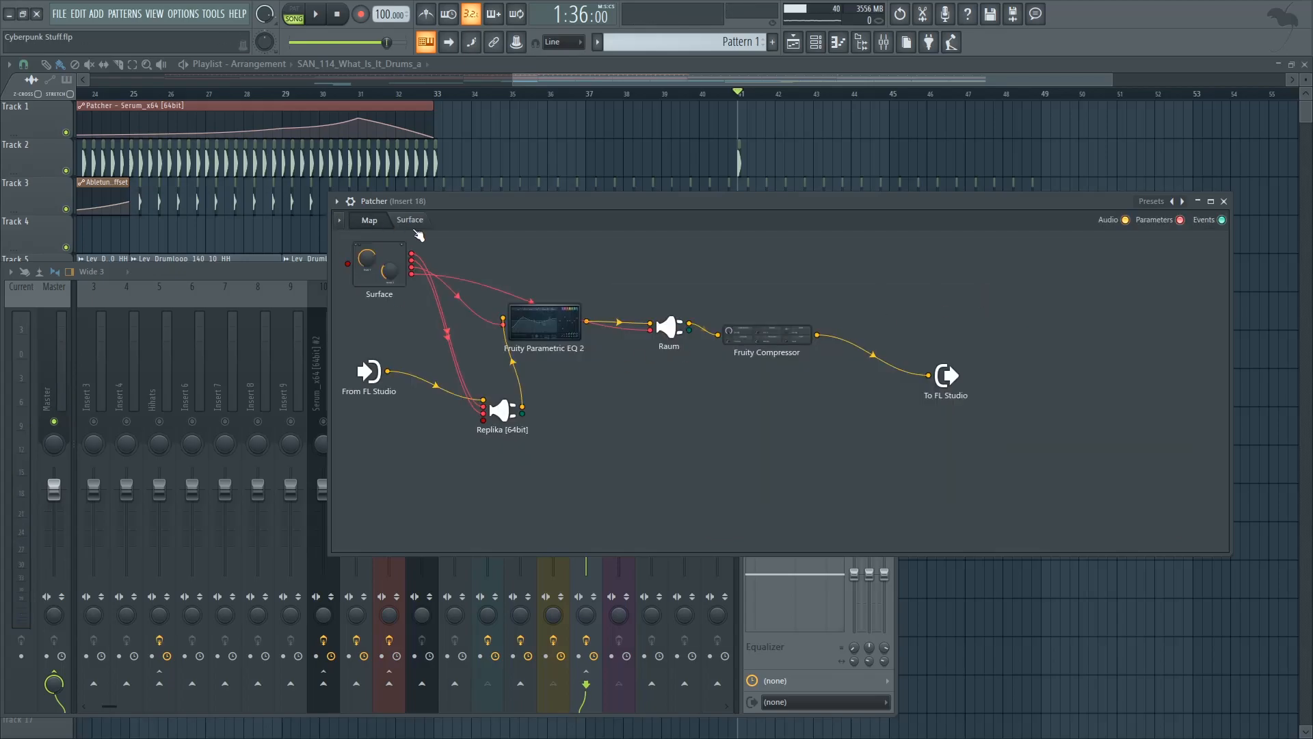
Open the Raum reverb from the Patcher map and place its window clear of the Surface knobs.
{"action": "left_click", "coordinate": [411, 221]}
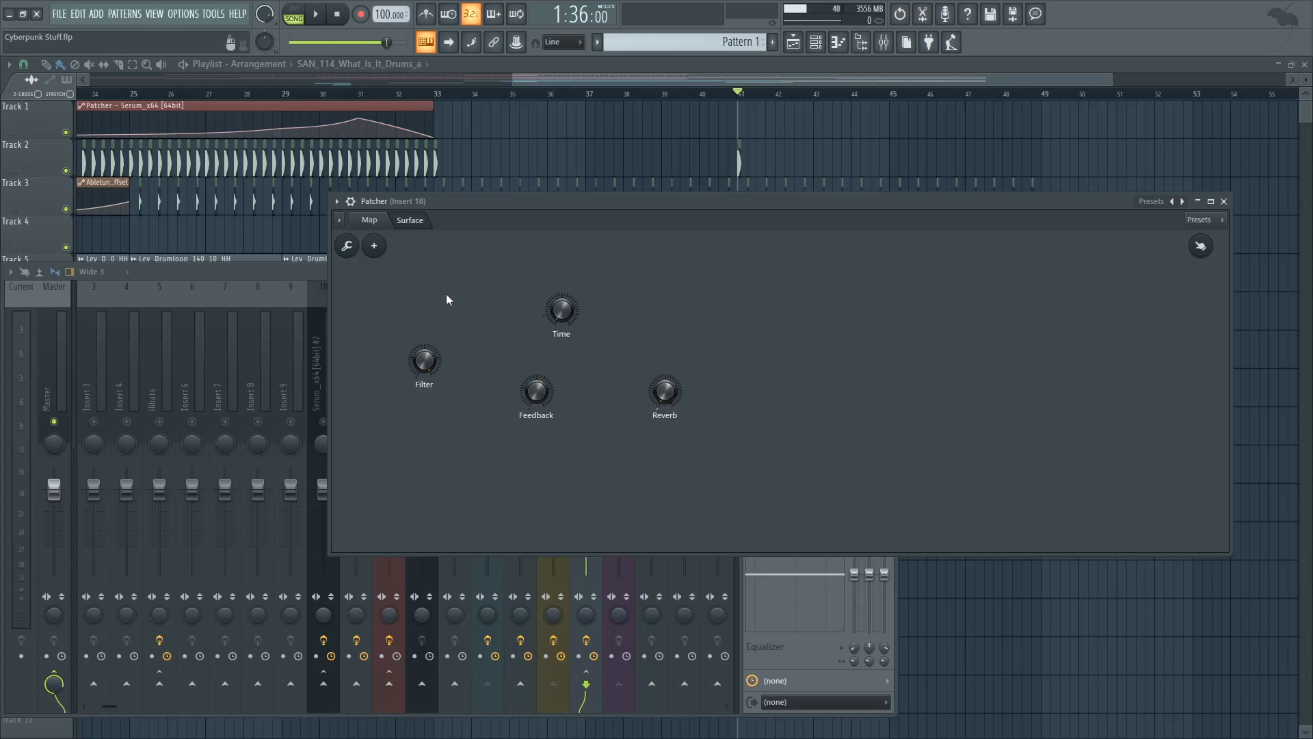
{"action": "left_click", "coordinate": [370, 221]}
{"action": "left_click", "coordinate": [667, 330]}
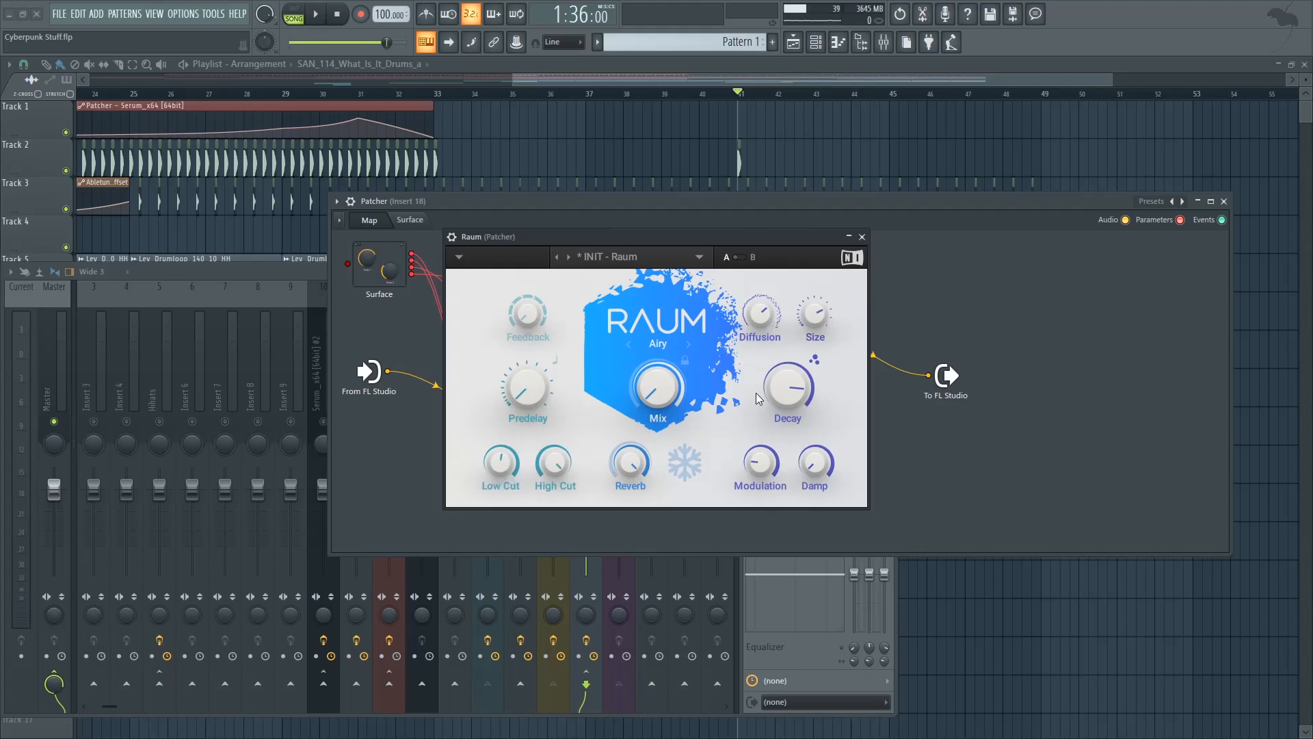
{"action": "left_click", "coordinate": [411, 219]}
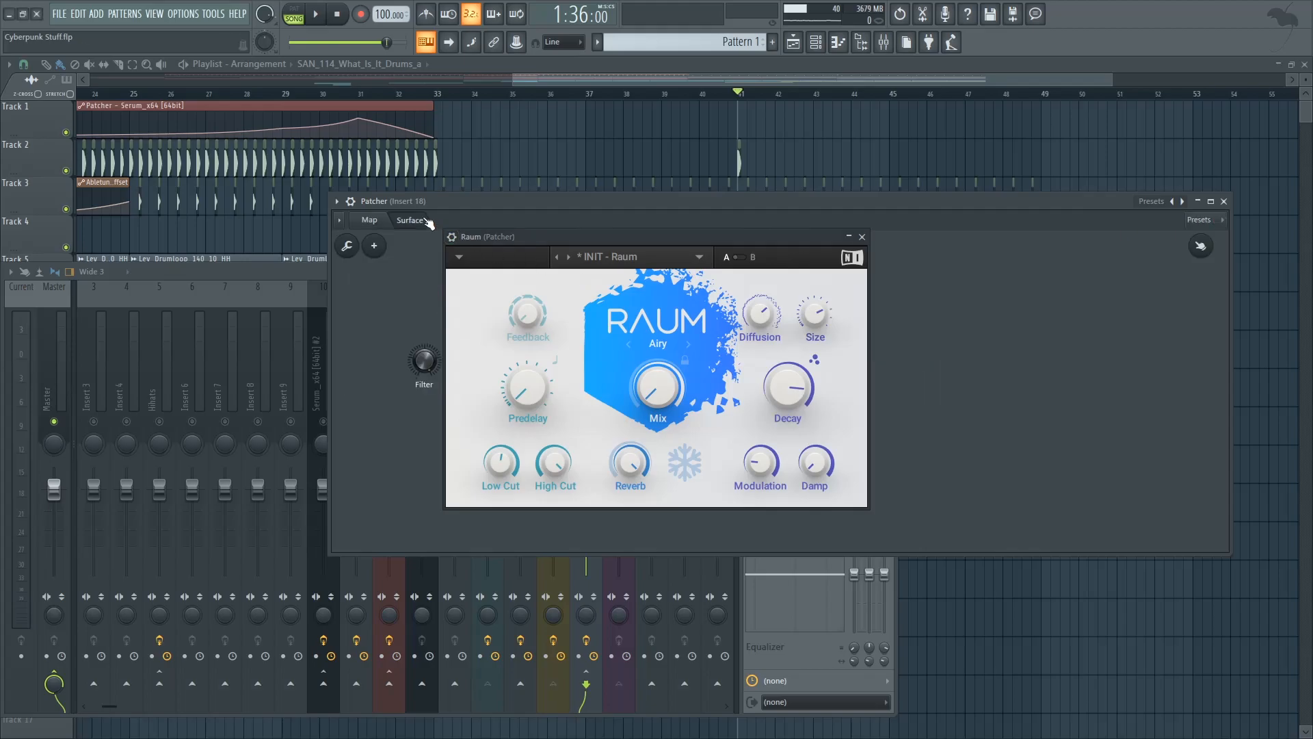
{"action": "left_click_drag", "start_coordinate": [736, 244], "coordinate": [1028, 472]}
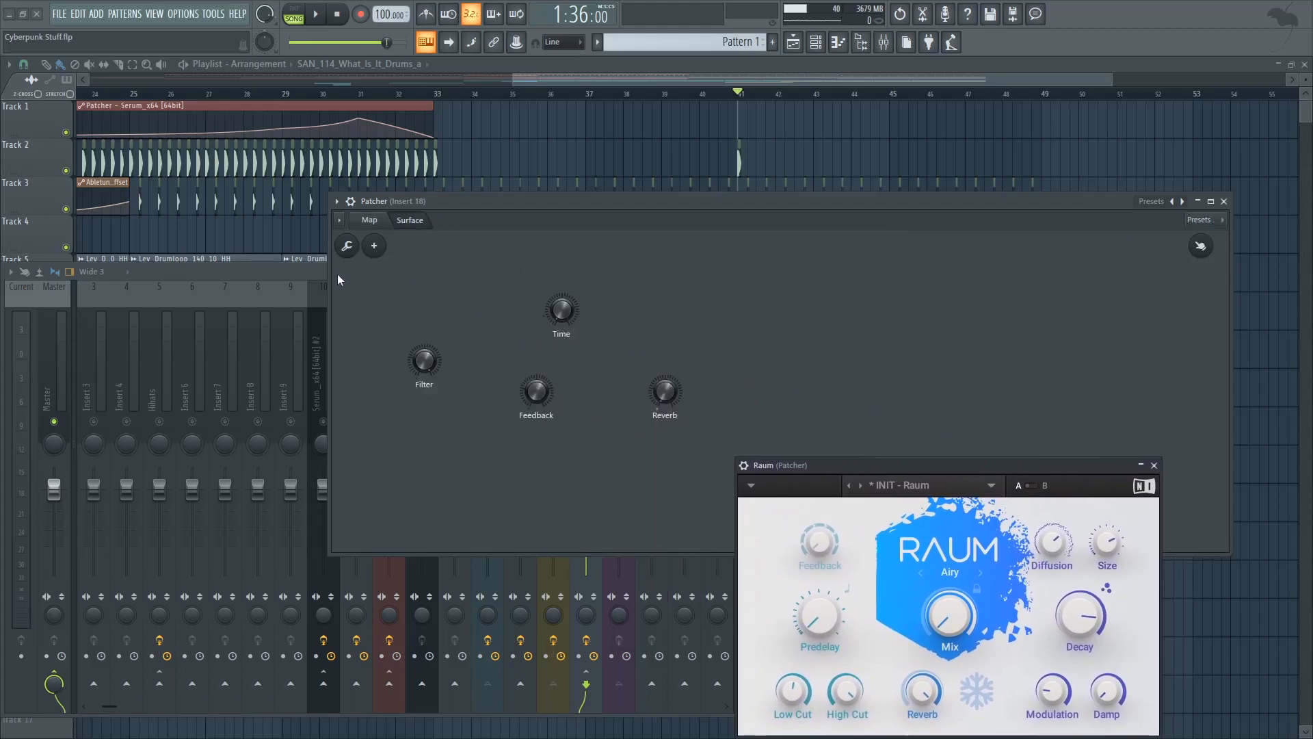
Play the song while raising Raum's mix with the Reverb surface knob and adjusting the Time knob, then stop playback.
{"action": "key", "text": "space"}
{"action": "left_click_drag", "start_coordinate": [663, 392], "coordinate": [664, 339]}
{"action": "left_click_drag", "start_coordinate": [562, 315], "coordinate": [562, 312]}
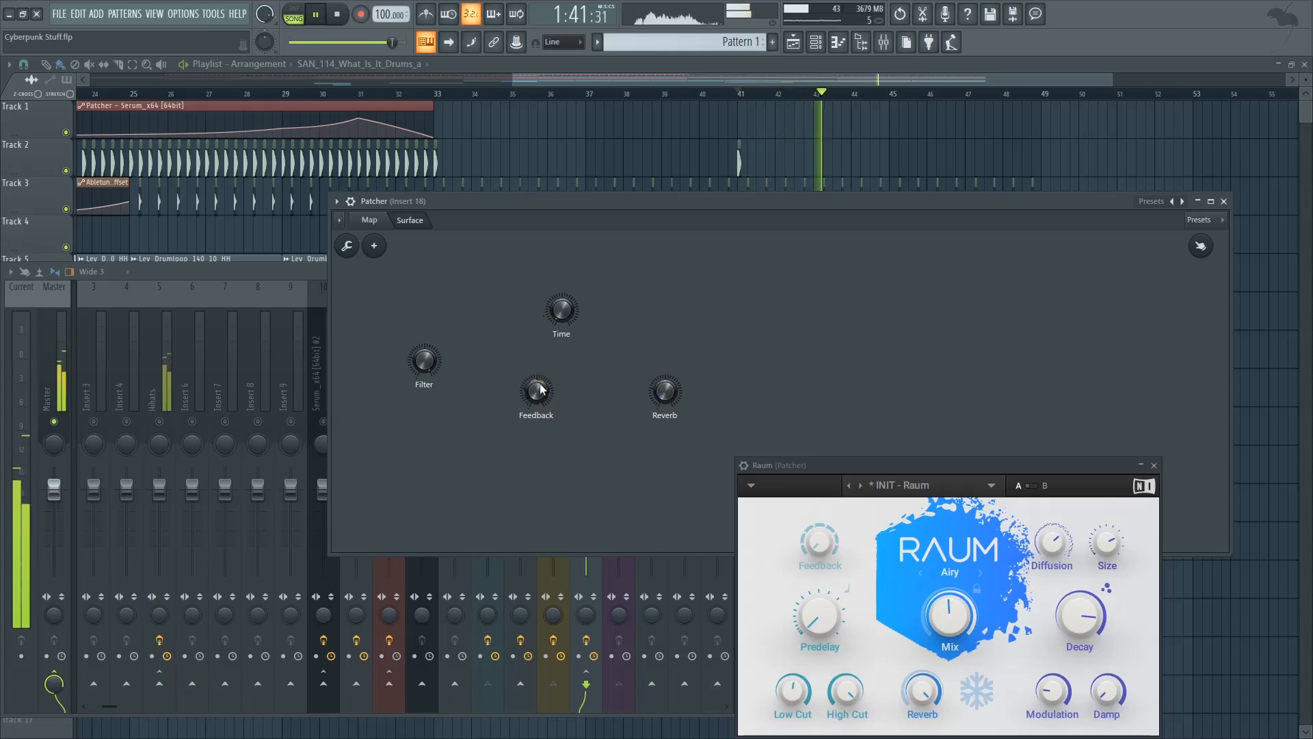
{"action": "mouse_move", "coordinate": [665, 392]}
{"action": "left_mouse_down"}
{"action": "mouse_move", "coordinate": [665, 376]}
{"action": "mouse_move", "coordinate": [658, 388]}
{"action": "left_mouse_up"}
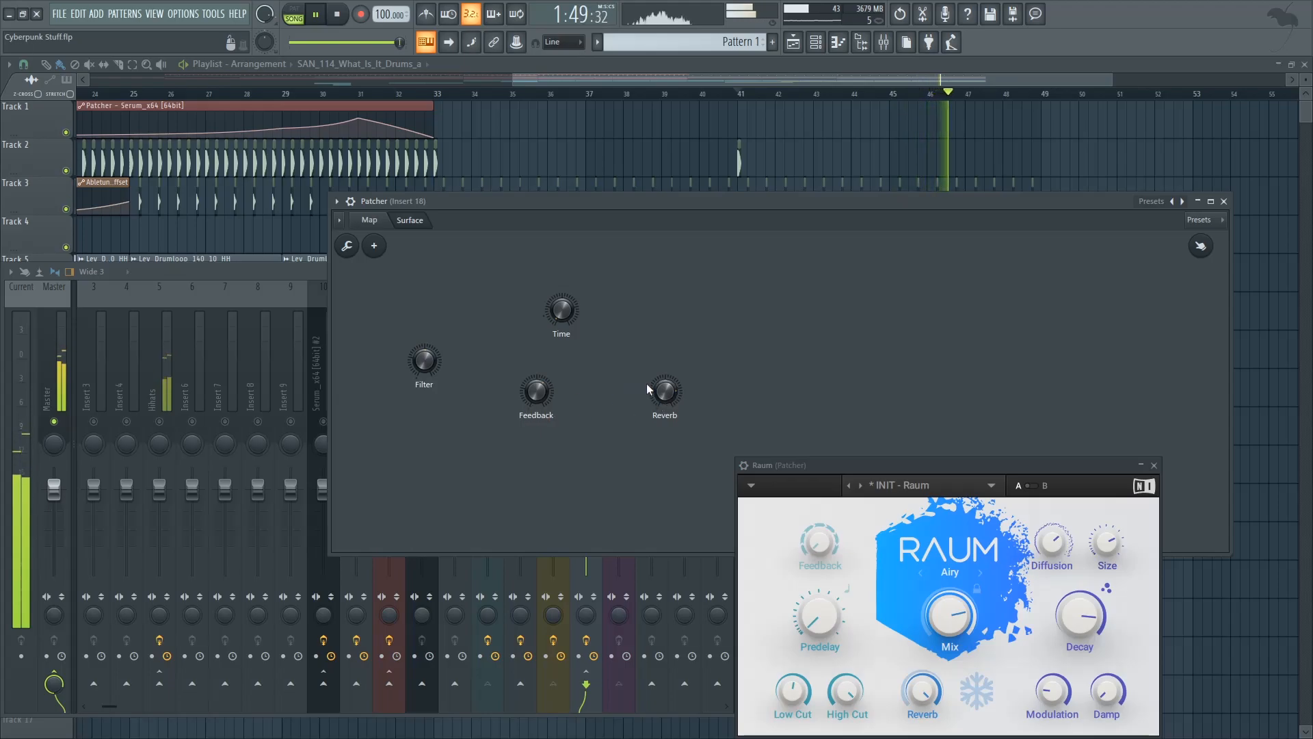
{"action": "key", "text": "space"}
Turn the Reverb surface knob down to zero and close the Insert 18 Patcher.
{"action": "left_click", "coordinate": [369, 220]}
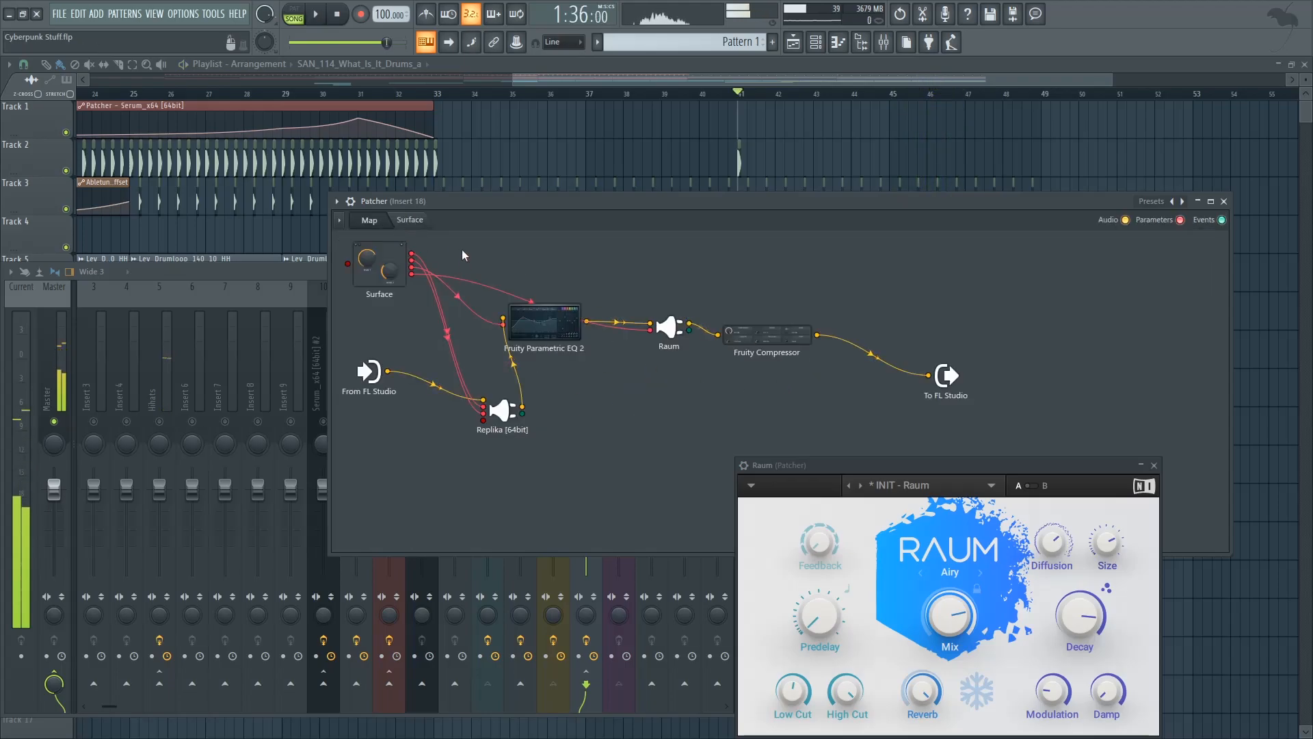
{"action": "left_click", "coordinate": [411, 220]}
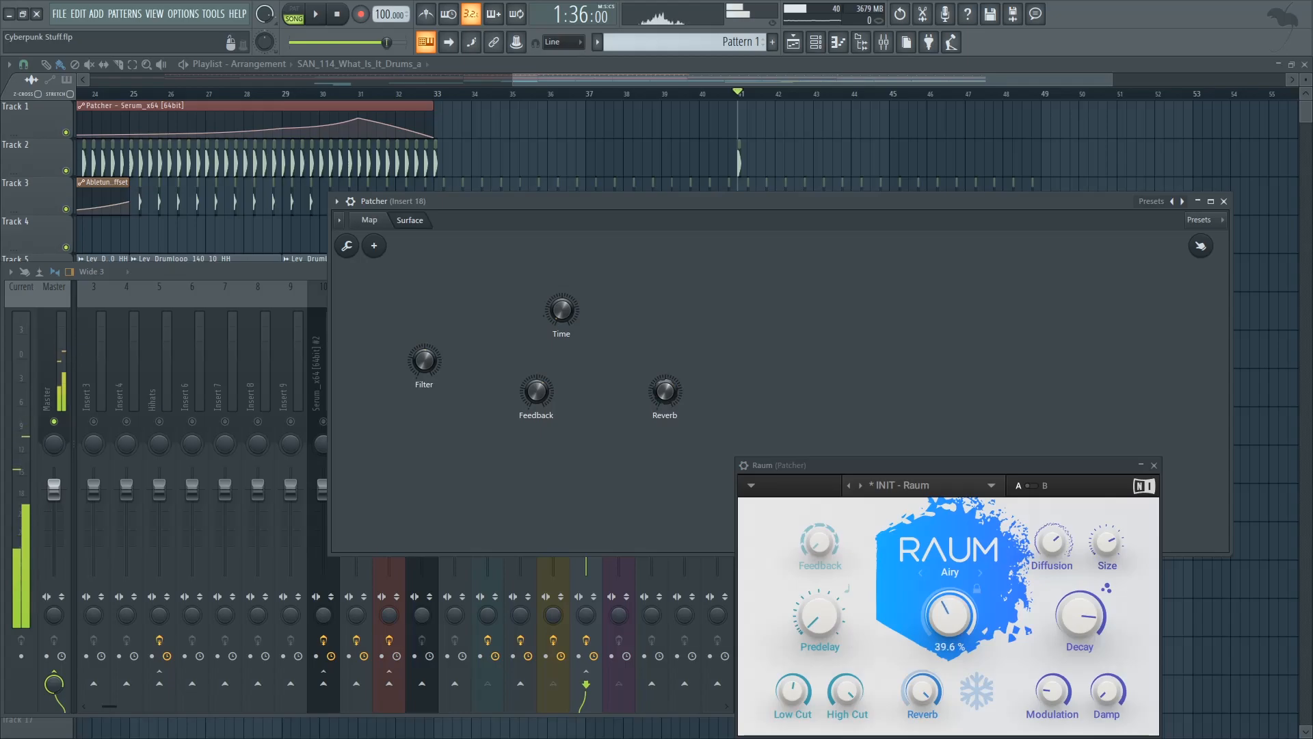
{"action": "left_click_drag", "start_coordinate": [665, 391], "coordinate": [665, 438]}
{"action": "left_click", "coordinate": [1224, 201]}
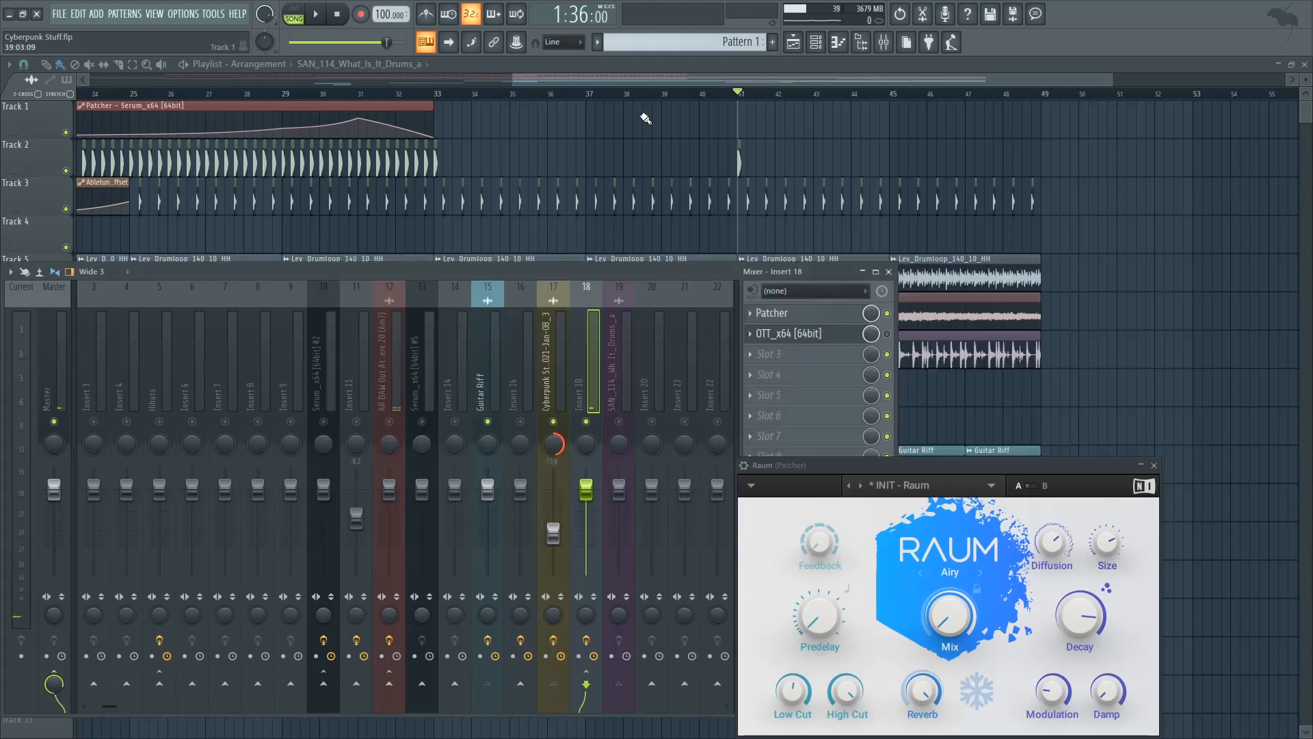
Move the playback position to bar 25 in the playlist and bring the mixer back up.
{"action": "key", "text": "F9"}
{"action": "left_click_drag", "start_coordinate": [636, 78], "coordinate": [315, 76]}
{"action": "left_click", "coordinate": [507, 93]}
{"action": "left_click", "coordinate": [883, 43]}
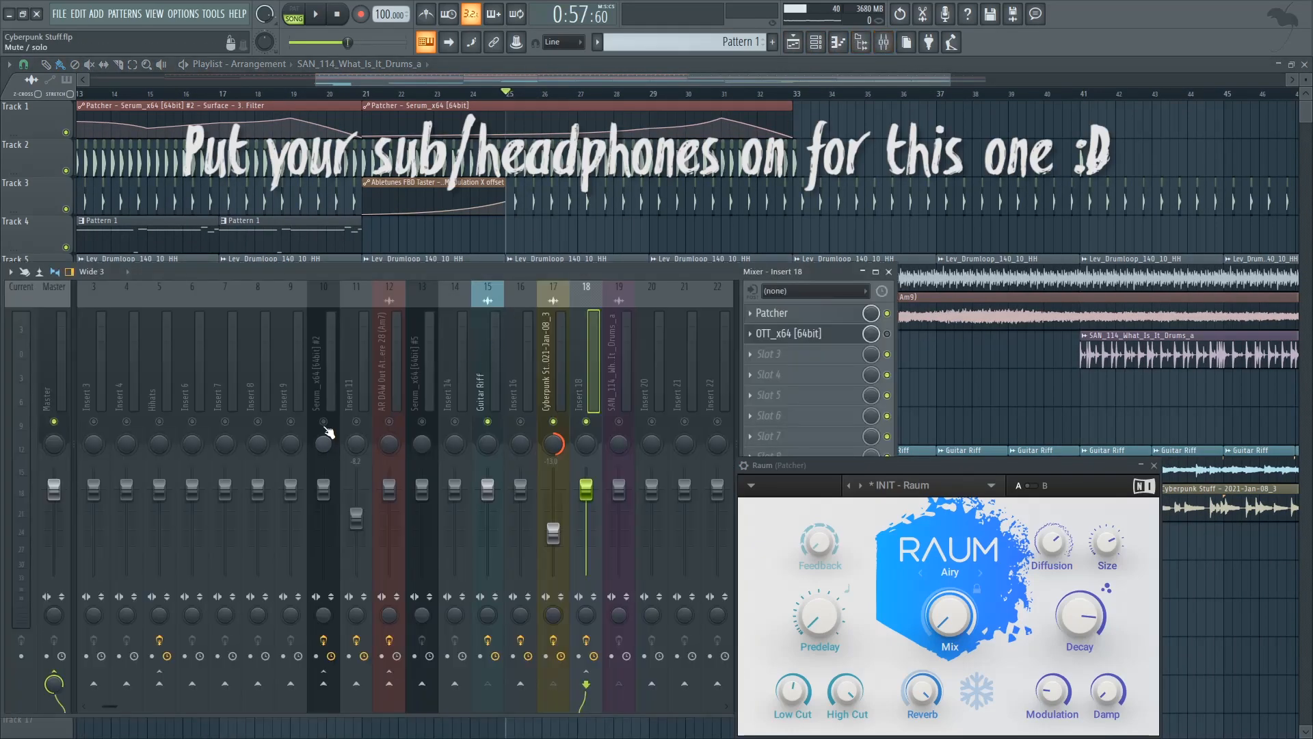
Select the Serum_x64 #2 mixer track, play the song from there and open the track's Patcher effect.
{"action": "left_click", "coordinate": [319, 404]}
{"action": "key", "text": "space"}
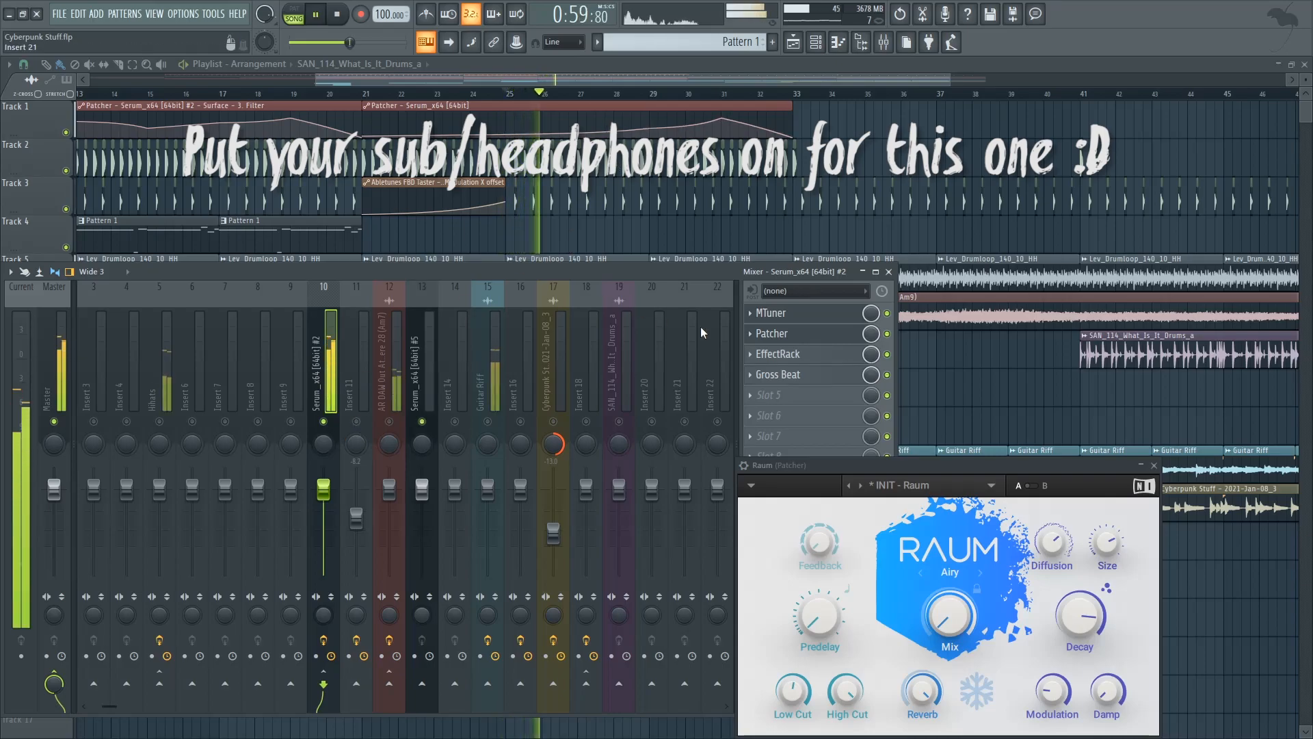
{"action": "left_click", "coordinate": [771, 333]}
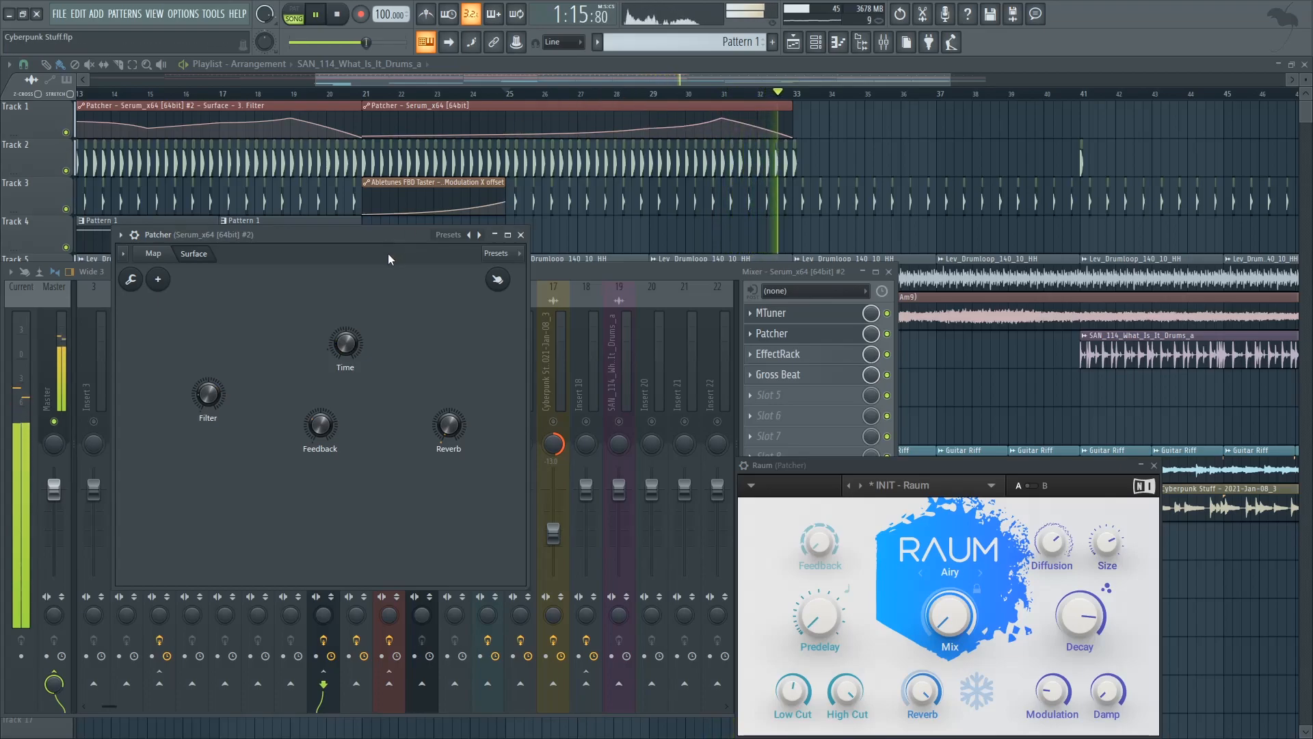
Stop the song and move the playback position in the playlist to just before bar 25.
{"action": "key", "text": "space"}
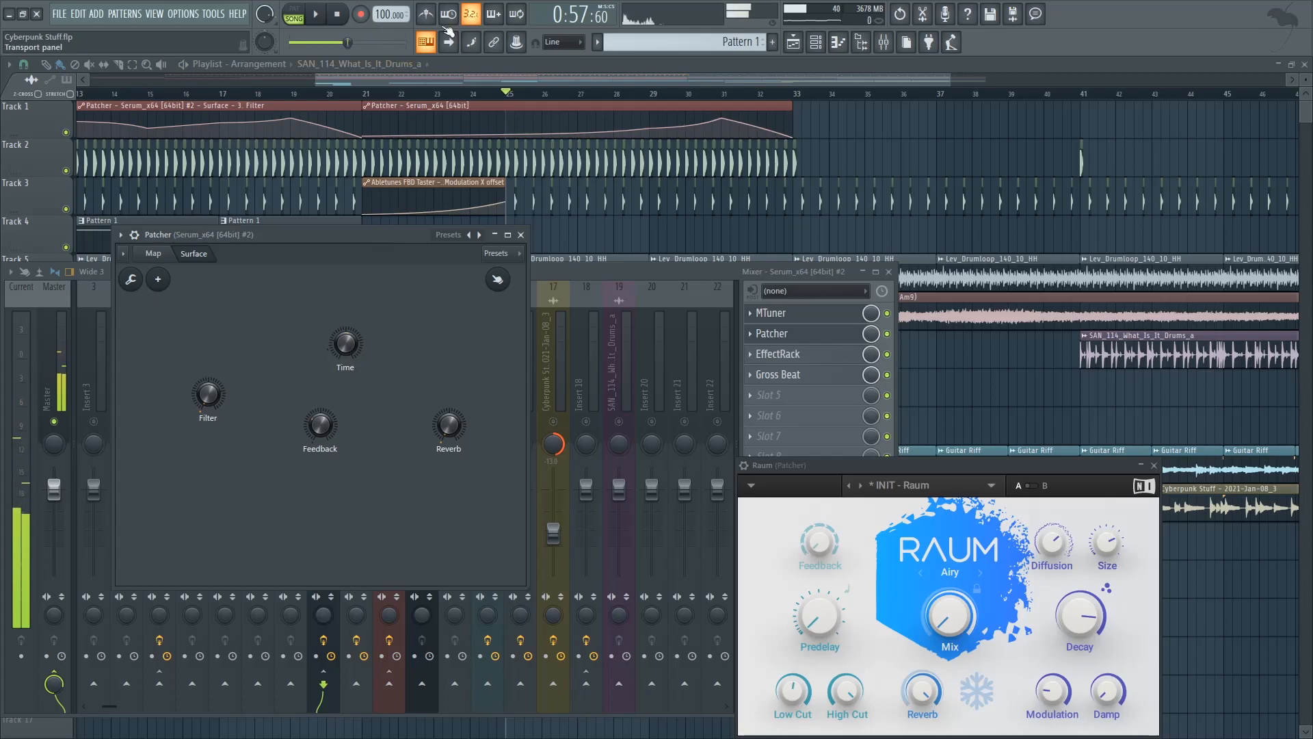
{"action": "left_click", "coordinate": [340, 16]}
{"action": "left_click_drag", "start_coordinate": [321, 84], "coordinate": [134, 85]}
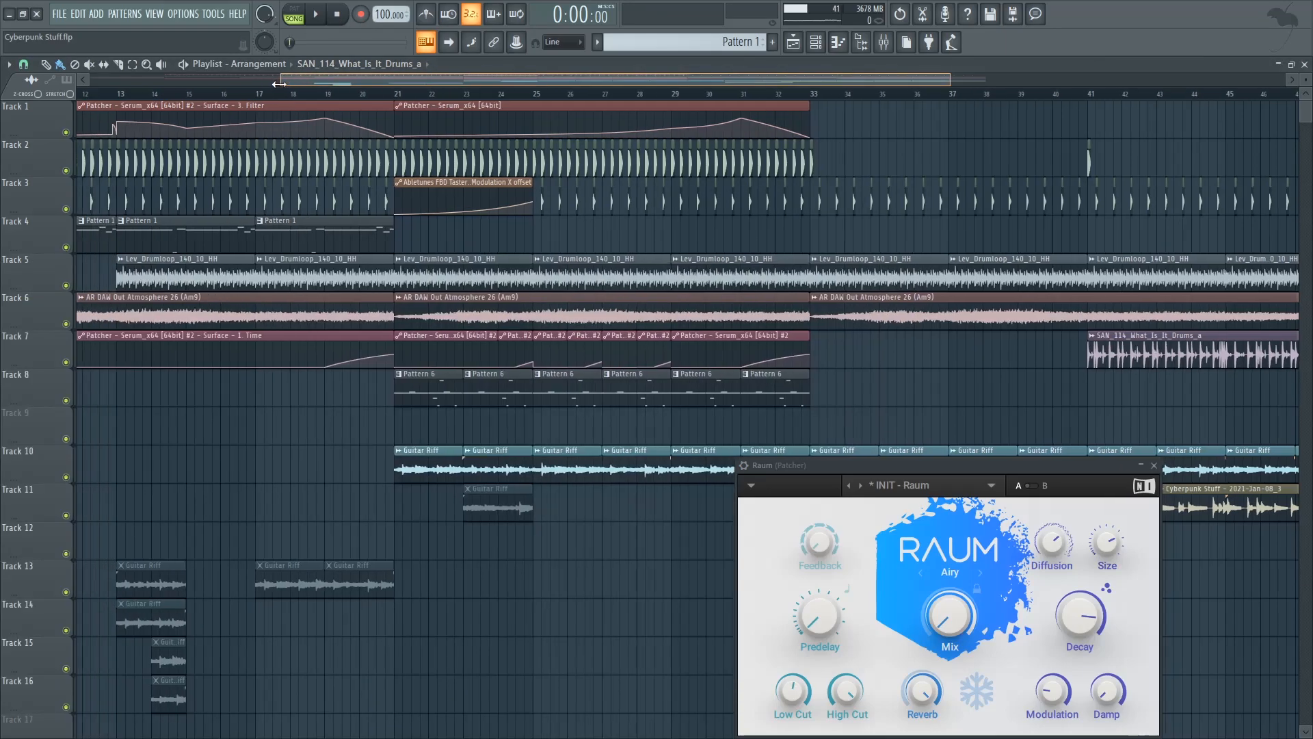
{"action": "left_click", "coordinate": [665, 96]}
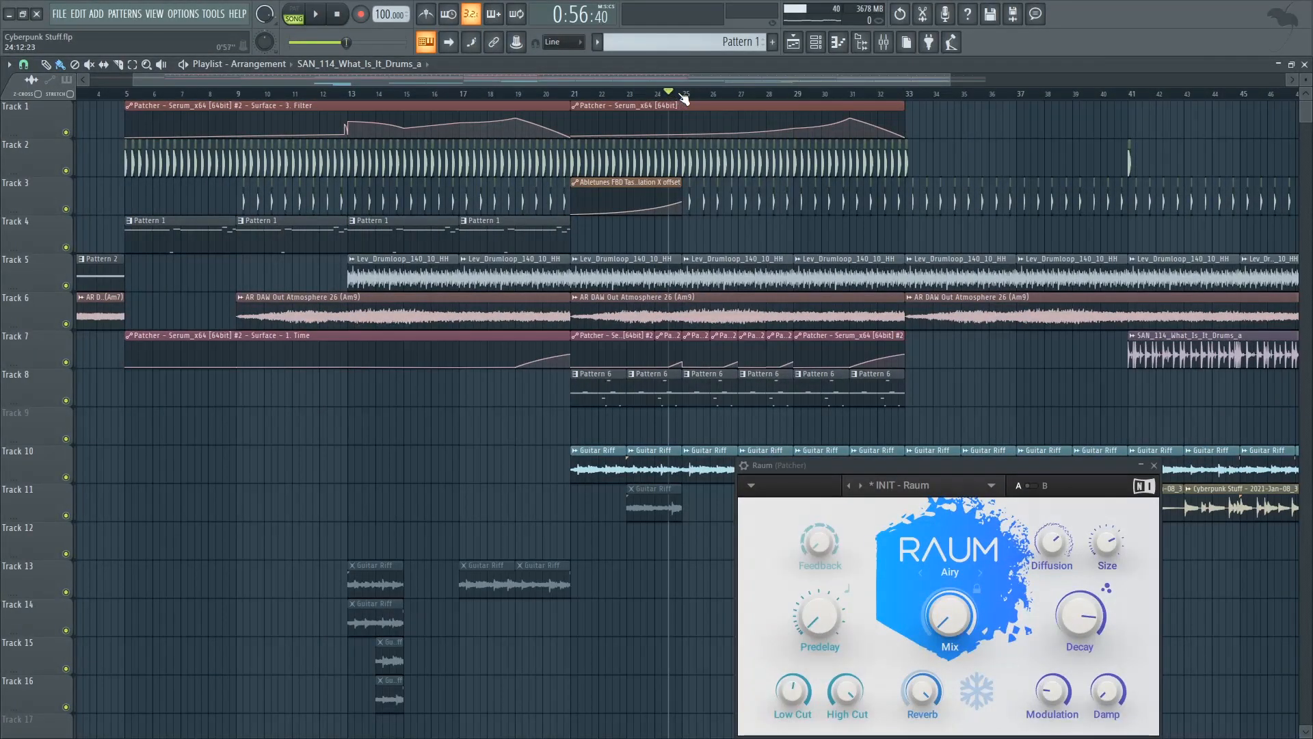
Bring up the mixer, play the song and open the Serum_x64 #2 track's Patcher, moving its window down over the mixer.
{"action": "left_click", "coordinate": [884, 43]}
{"action": "key", "text": "space"}
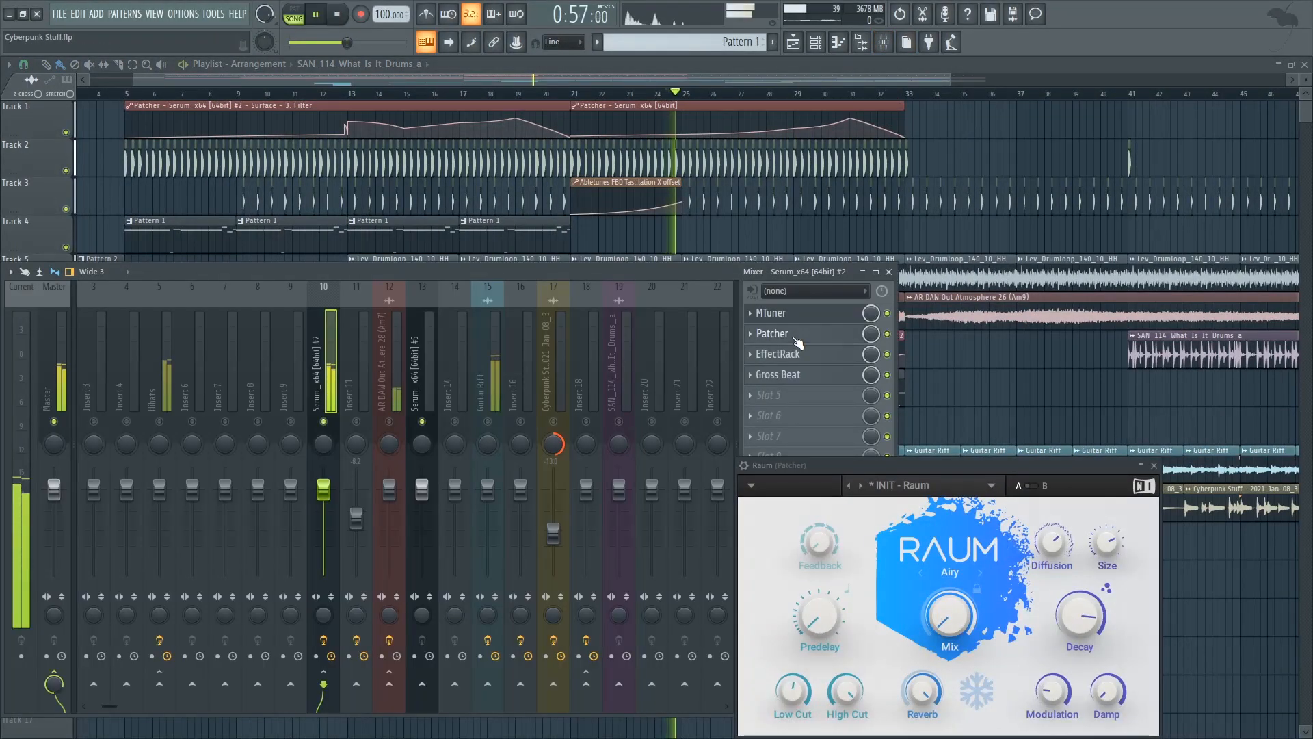
{"action": "left_click", "coordinate": [797, 333]}
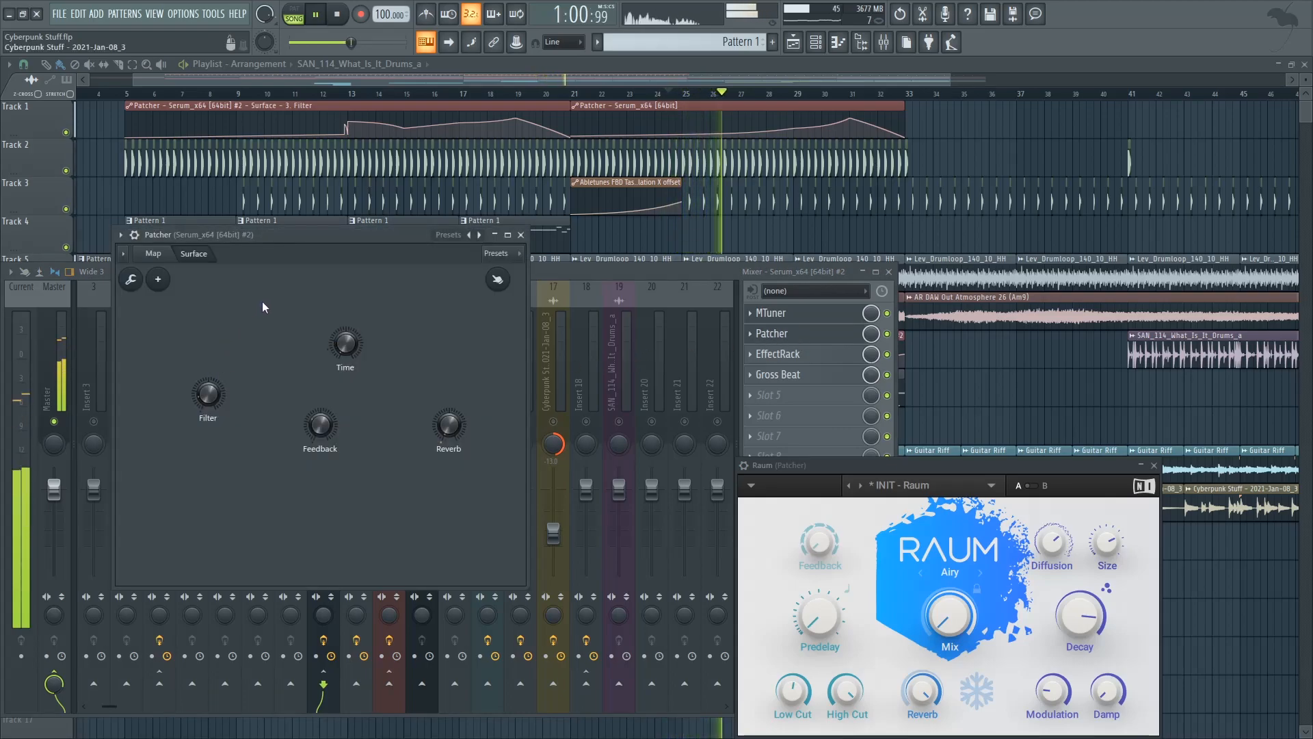
{"action": "left_click_drag", "start_coordinate": [340, 241], "coordinate": [394, 308]}
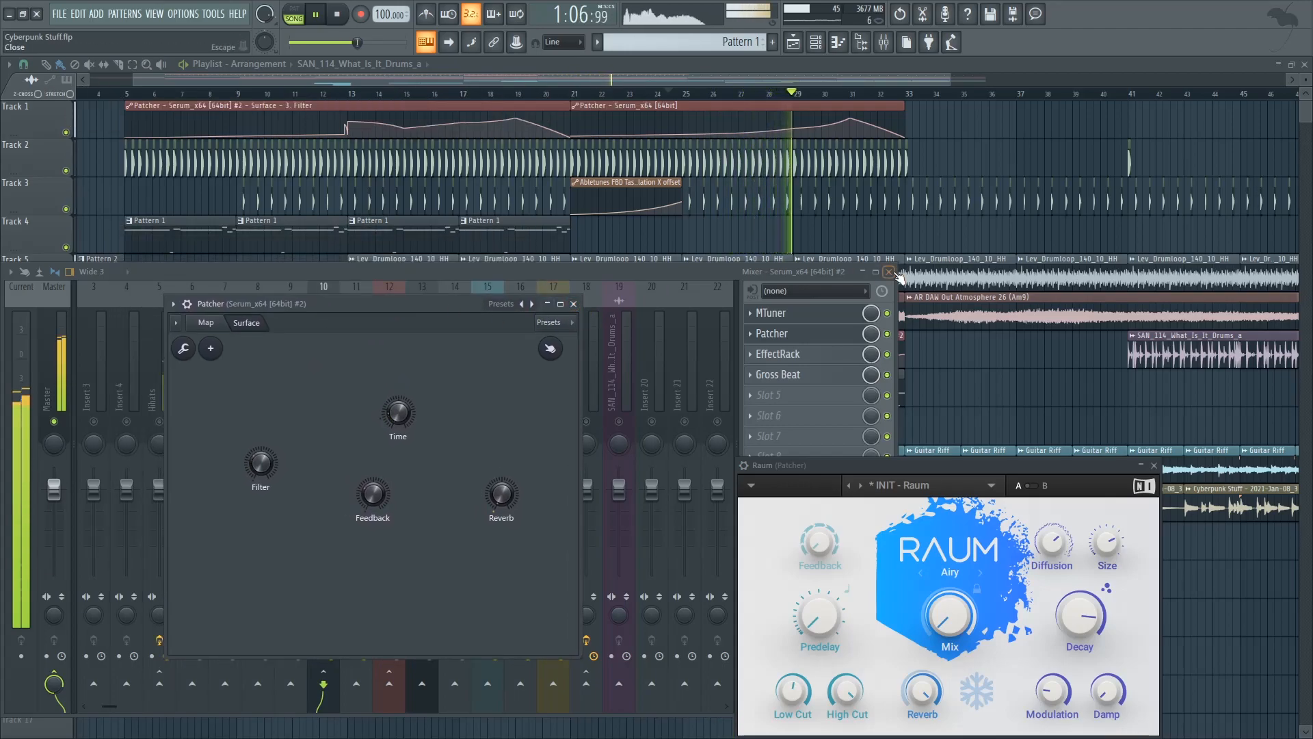
Close the mixer and the Serum_x64 #2 Patcher, and stop playback.
{"action": "left_click", "coordinate": [892, 271]}
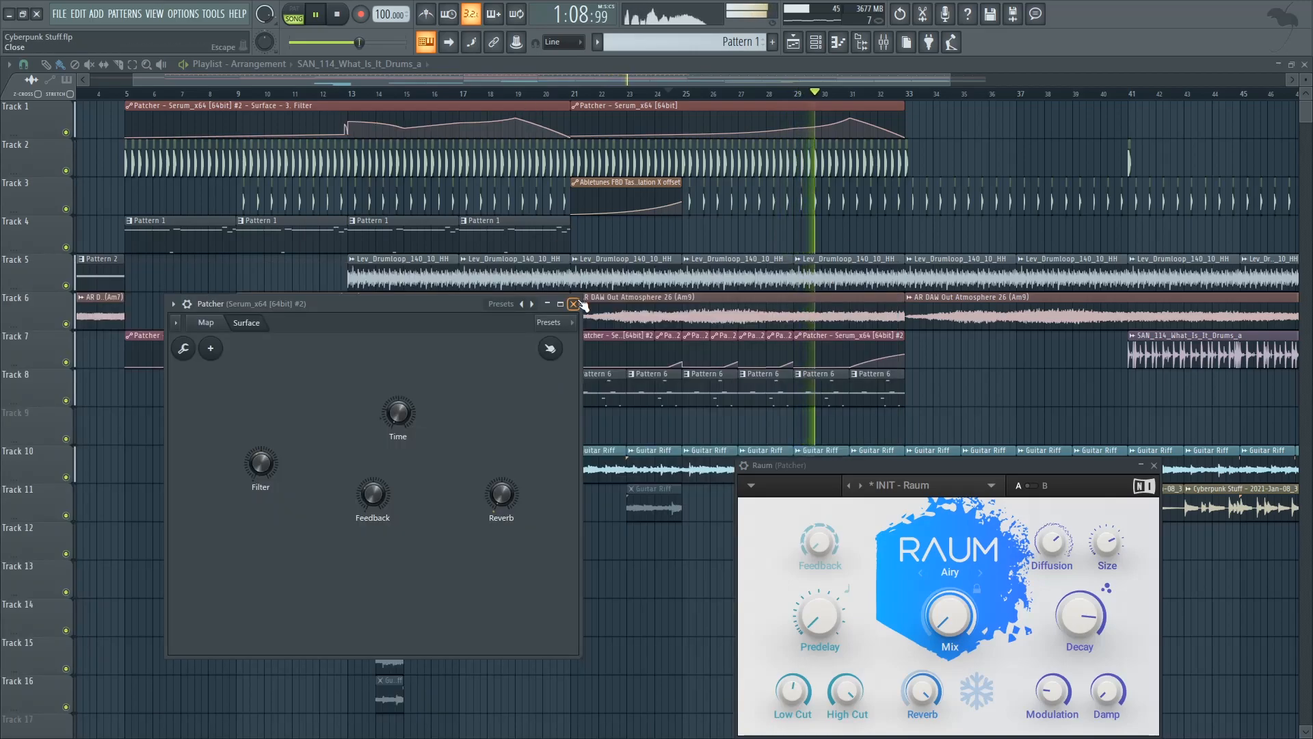
{"action": "left_click", "coordinate": [576, 303]}
{"action": "key", "text": "space"}
{"action": "left_click_drag", "start_coordinate": [851, 79], "coordinate": [952, 83]}
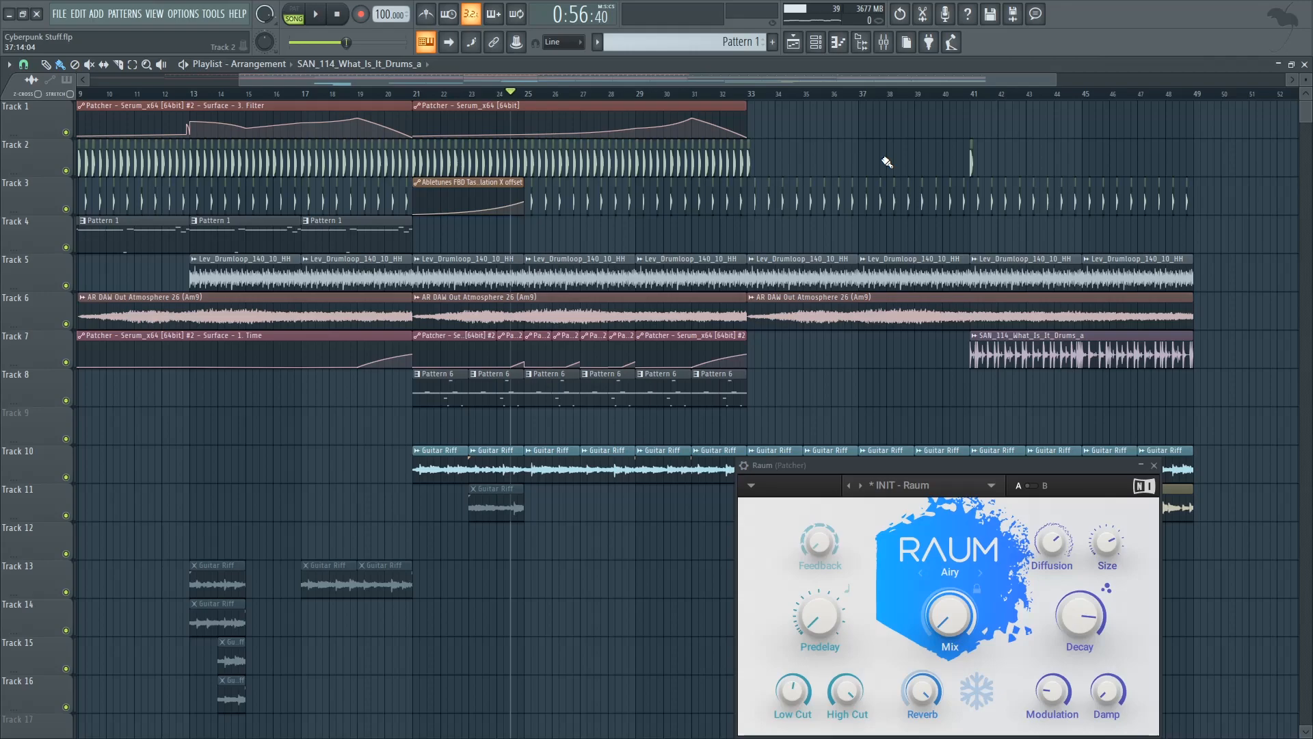